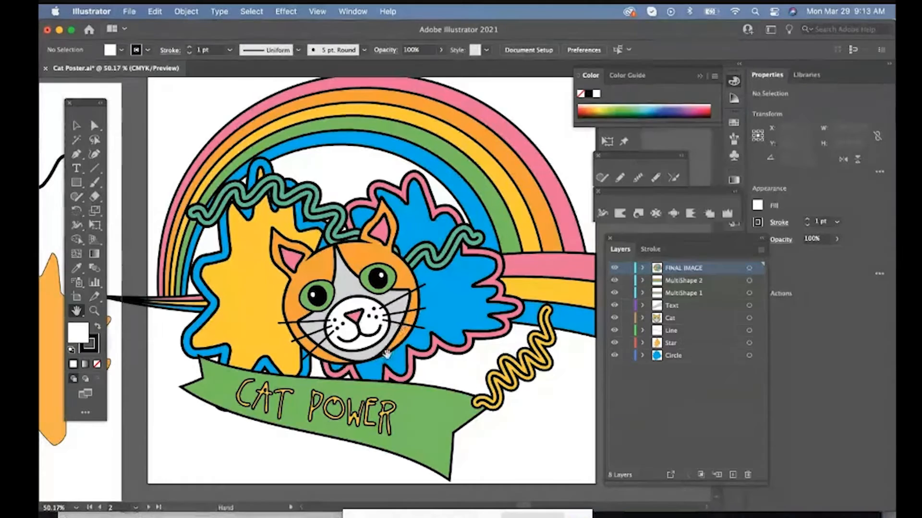
- Show the Appearance settings for the blue circle shape and dock them between Layers and Stroke
drag(274, 333, 268, 331)
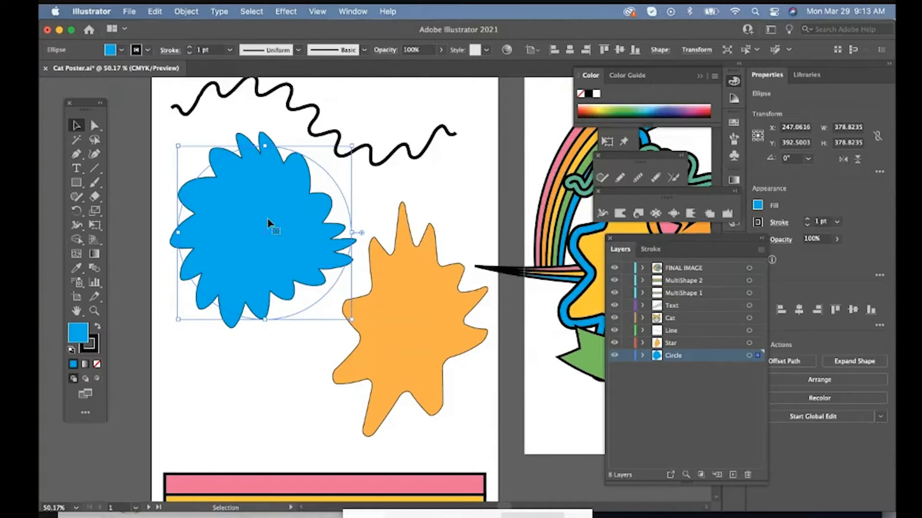
click(353, 12)
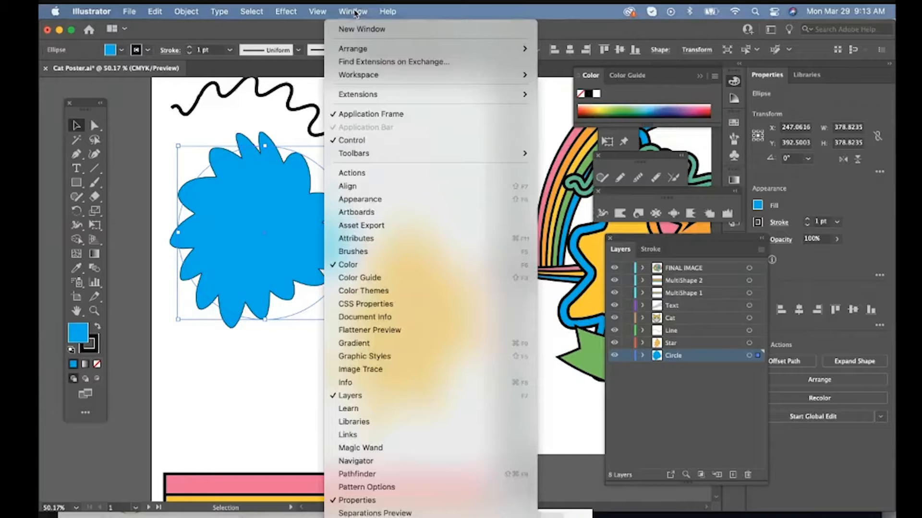
click(405, 202)
drag(691, 268, 701, 288)
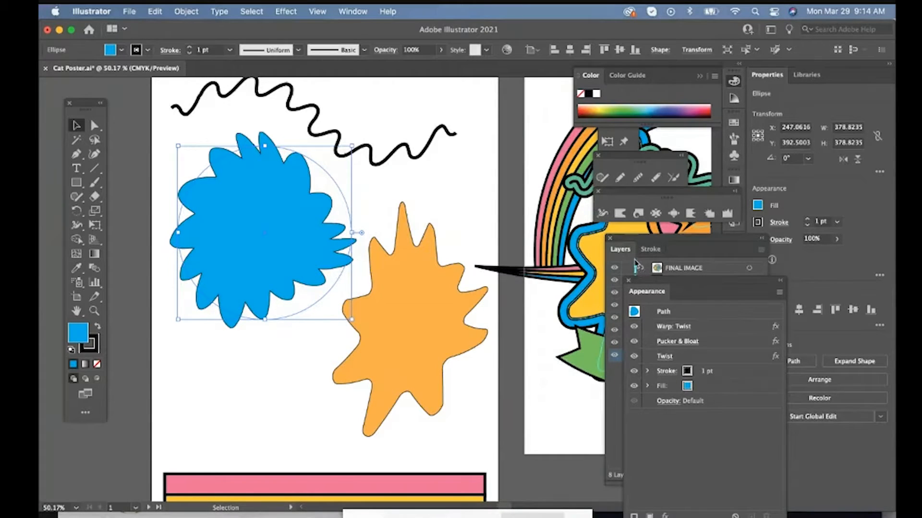
mouse_move(643, 282)
mouse_down()
mouse_move(646, 256)
mouse_move(672, 254)
mouse_move(650, 253)
mouse_up()
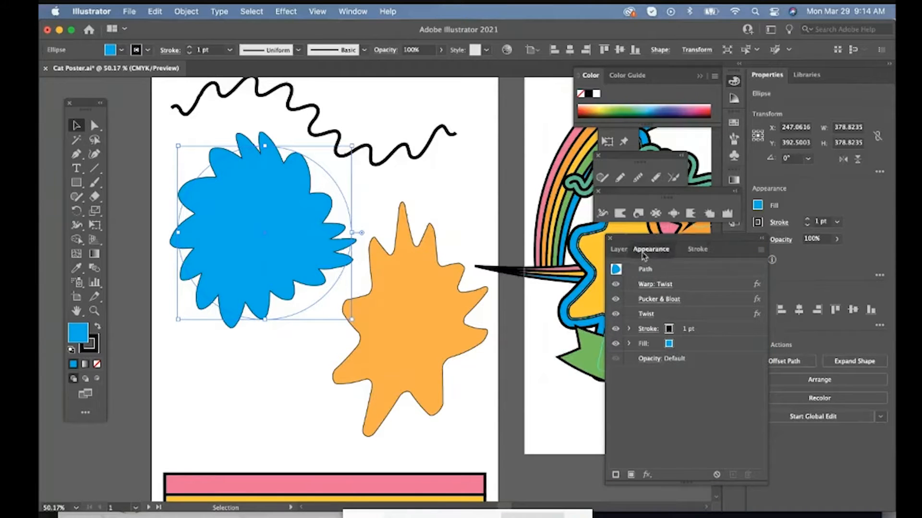
click(619, 249)
click(657, 249)
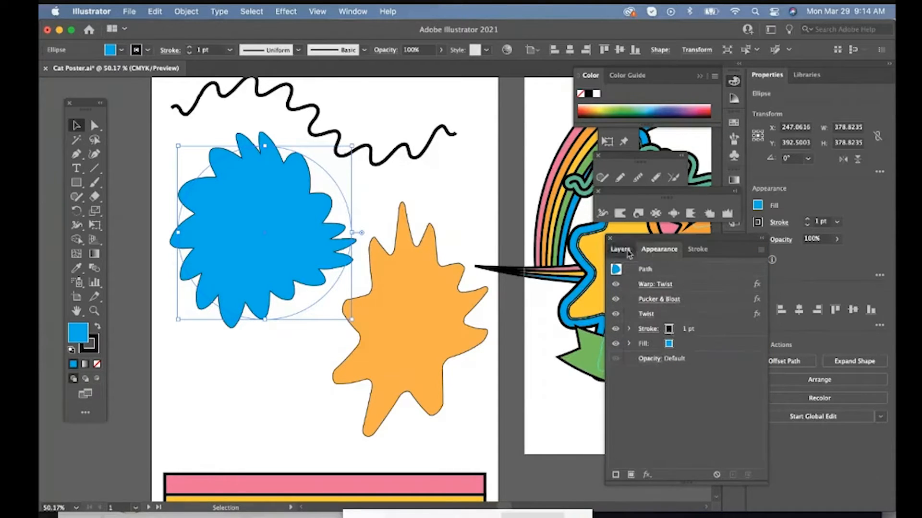
click(620, 249)
click(656, 250)
click(620, 249)
click(649, 250)
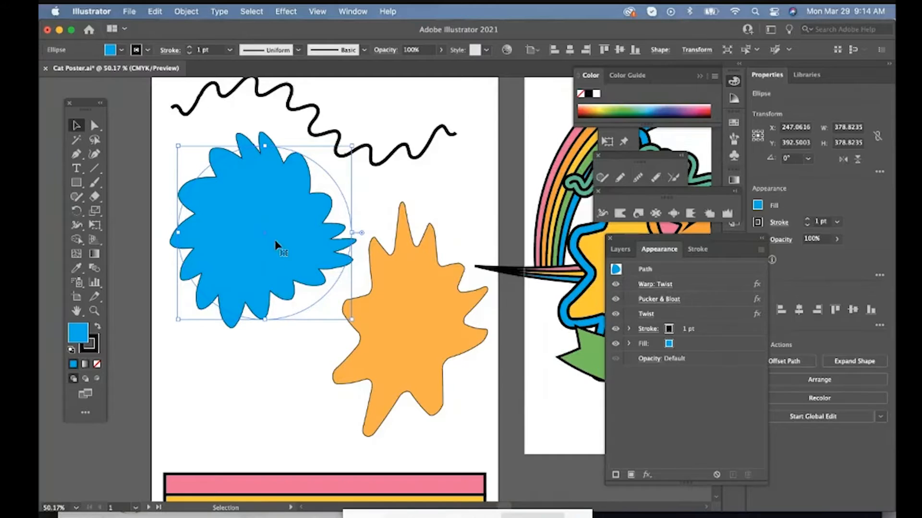
- Toggle the blue circle's Warp: Twist and Pucker & Bloat effects and the orange star's Warp: Bulge off and on to compare their influence
click(615, 287)
click(614, 285)
click(615, 299)
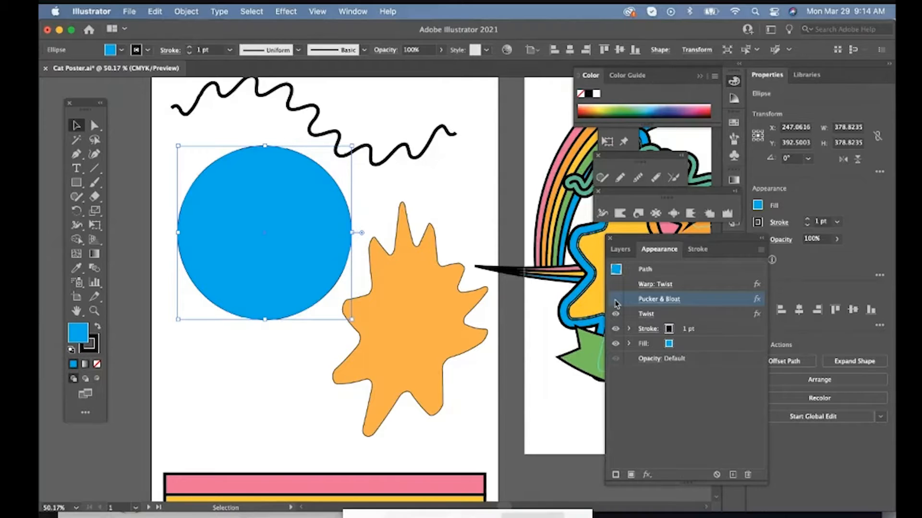
click(615, 300)
click(616, 285)
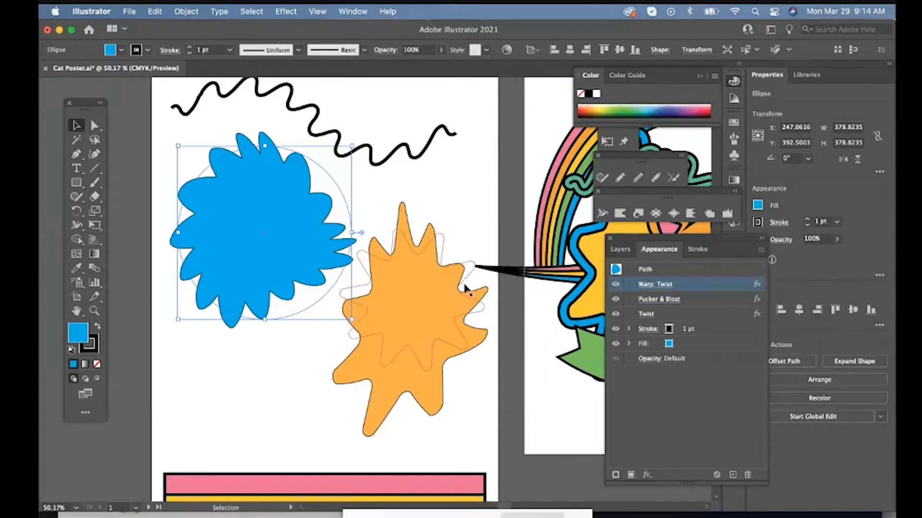
click(432, 296)
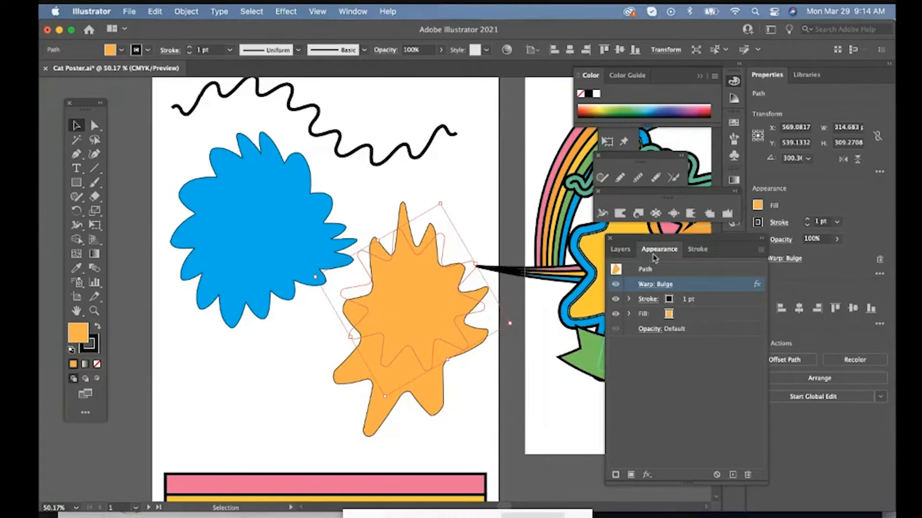
click(616, 285)
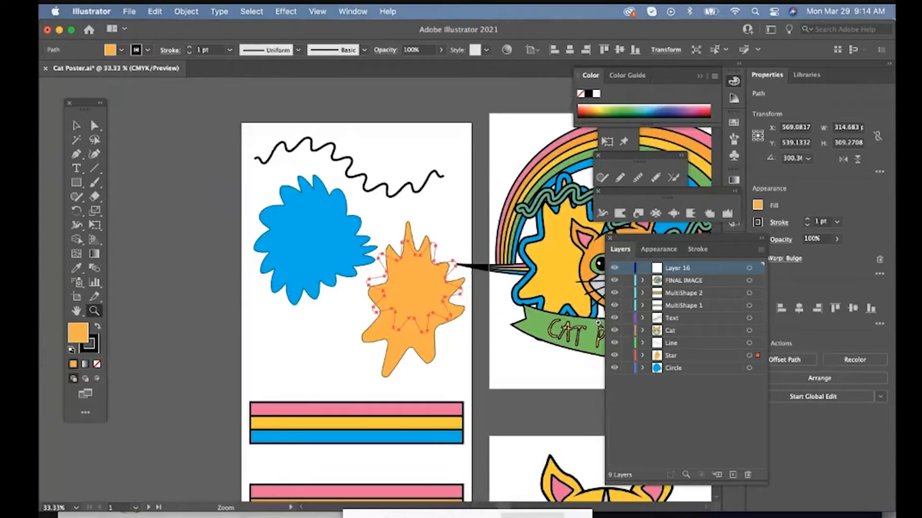
- Hide the Star and Circle layers and draw an orange circle about 293 pt in diameter on Layer 16
click(615, 355)
click(614, 368)
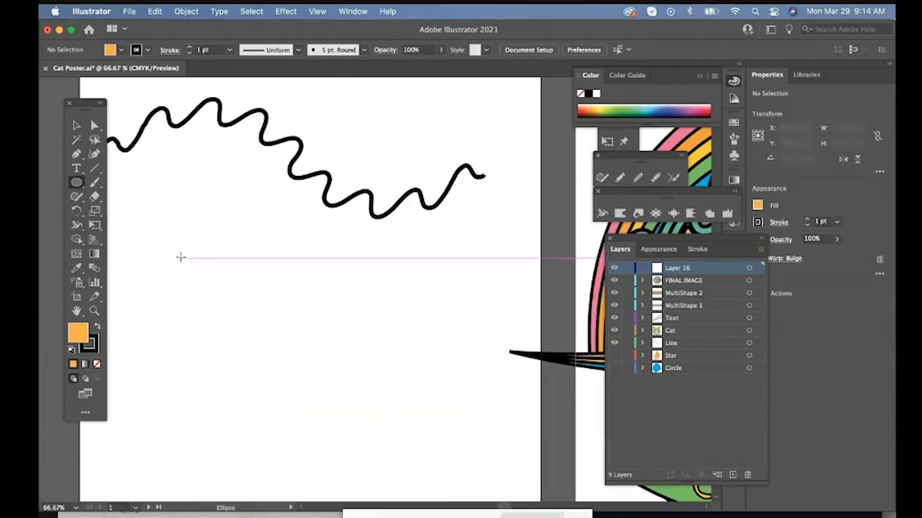
drag(180, 258, 360, 435)
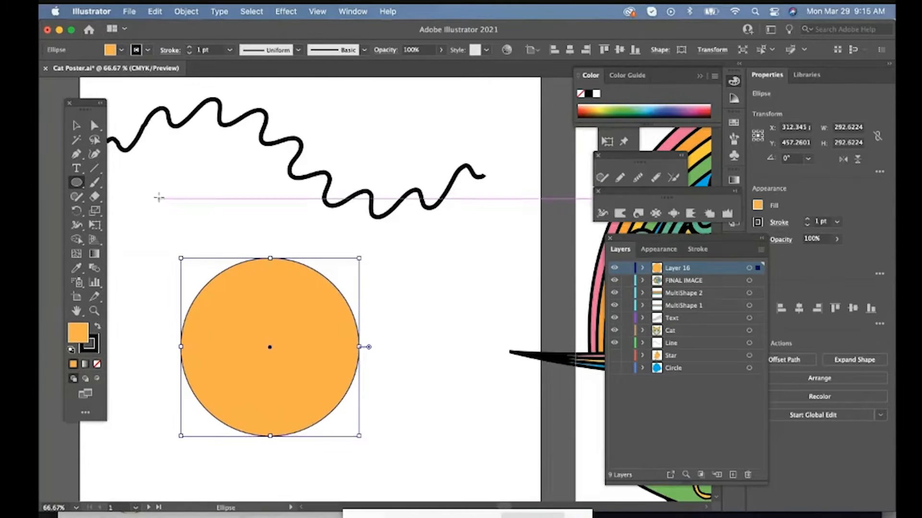
- Apply a horizontal Bulge warp to the circle with 11% bend, 53% horizontal distortion and 32% vertical distortion
click(76, 126)
click(288, 12)
mouse_move(311, 132)
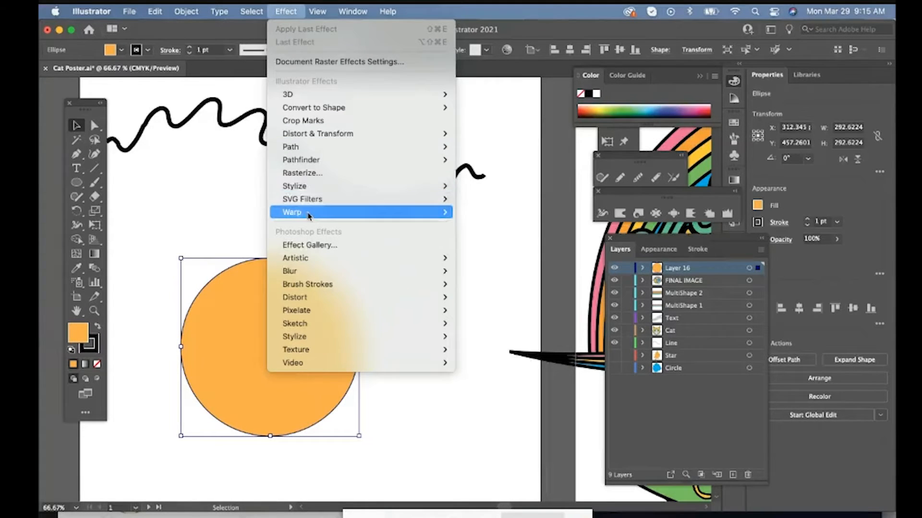
mouse_move(422, 213)
click(479, 267)
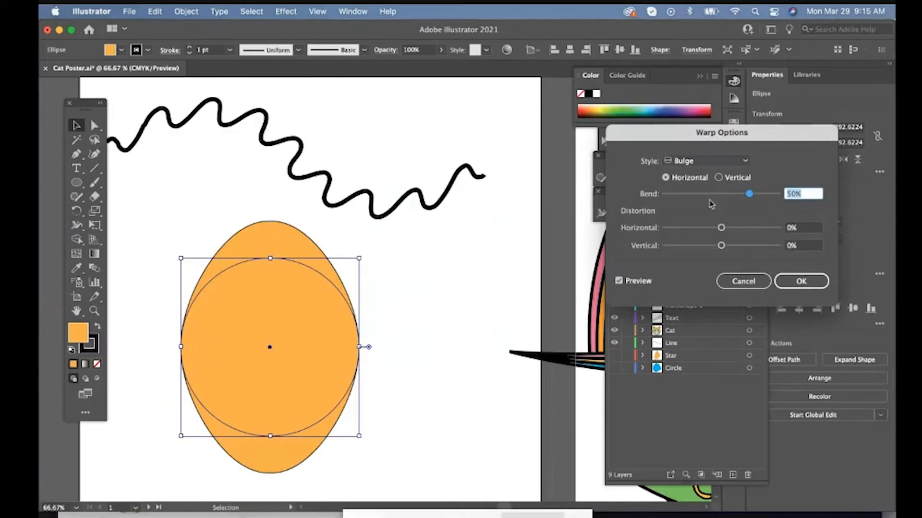
drag(722, 198, 728, 194)
drag(721, 227, 739, 246)
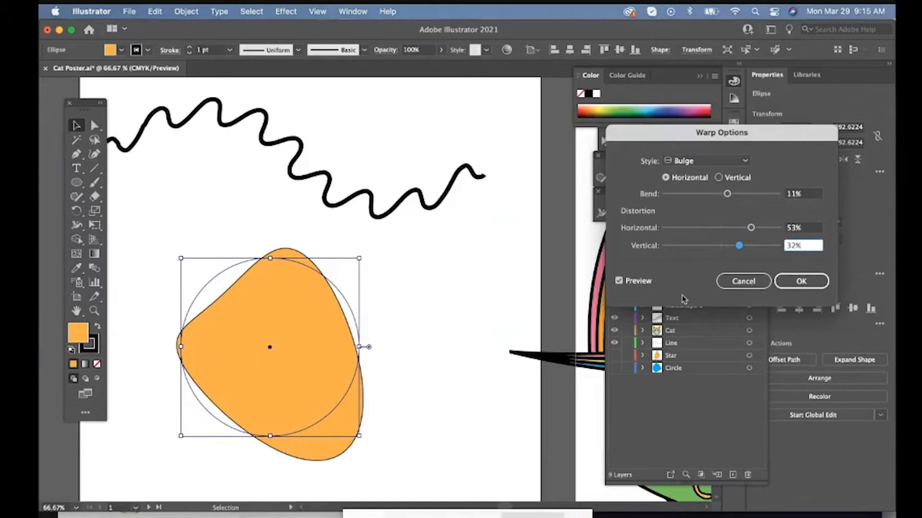
click(801, 281)
- Add a Fisheye warp and a Twist effect with an angle of -50° to the orange shape
click(286, 11)
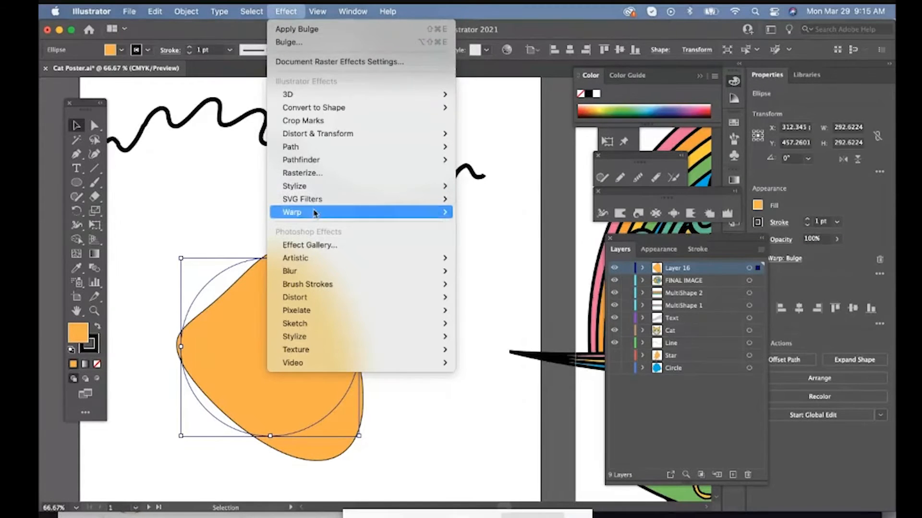
mouse_move(314, 213)
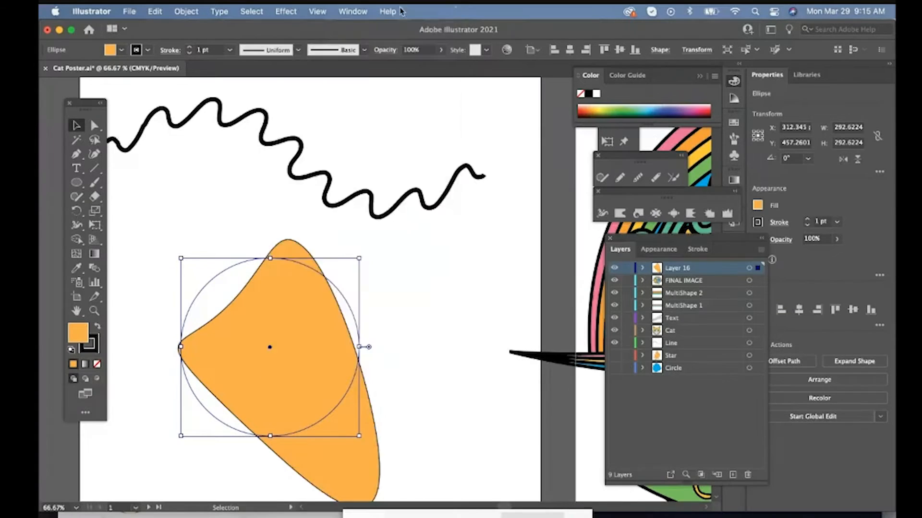
click(288, 10)
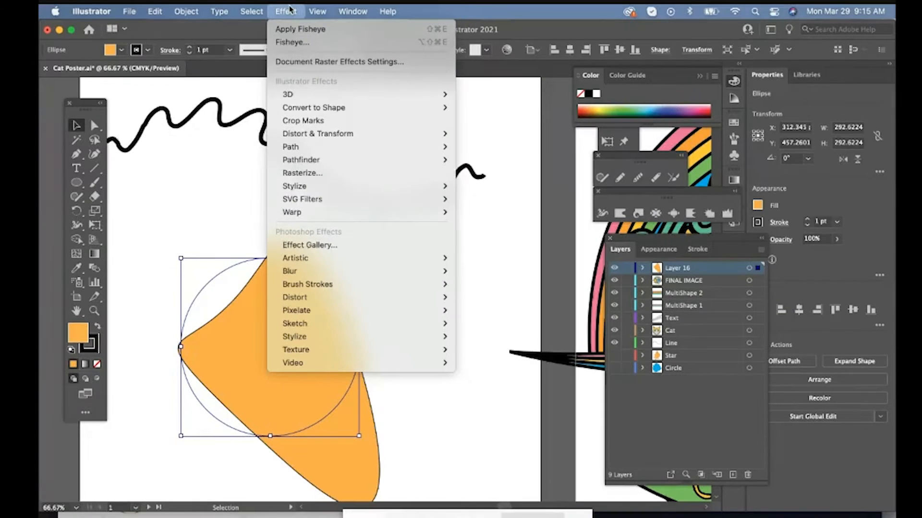
mouse_move(307, 140)
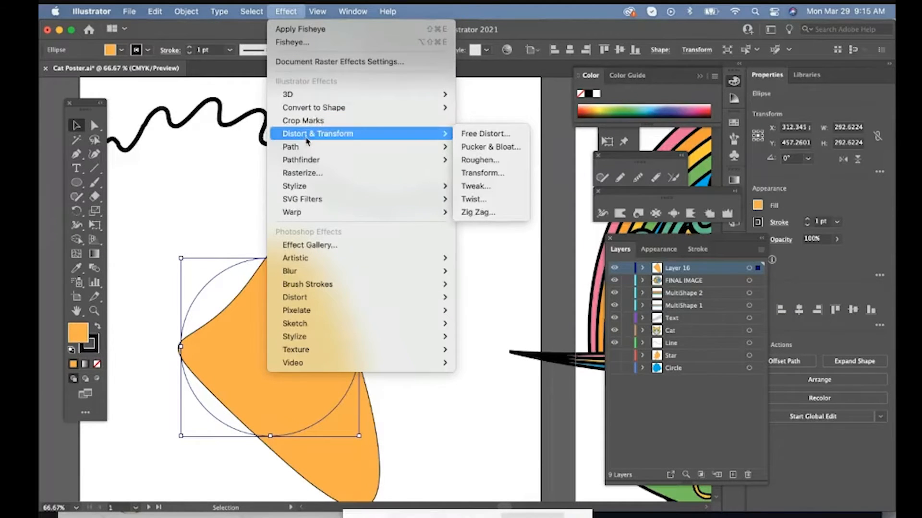
click(487, 199)
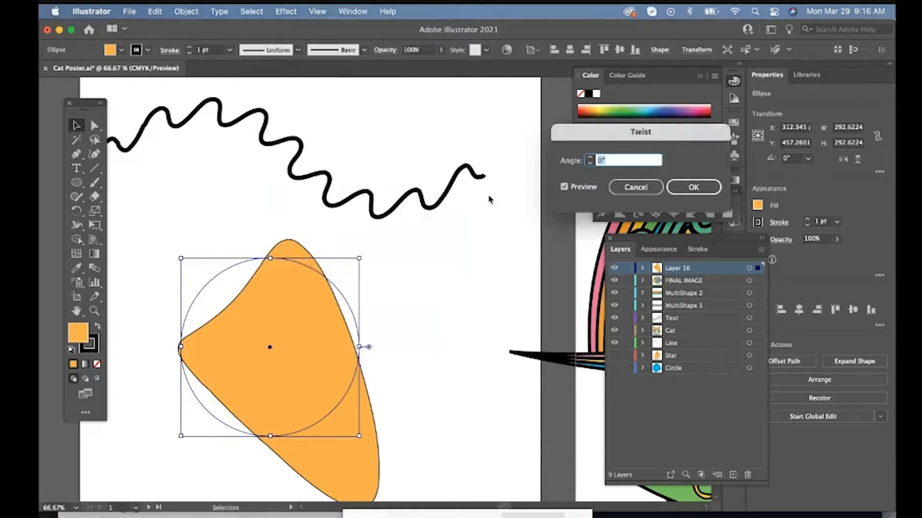
click(590, 163)
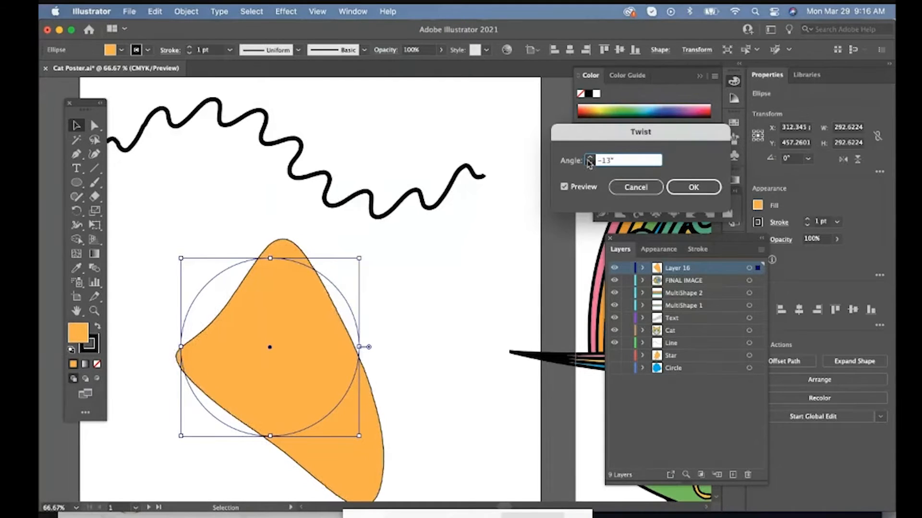
click(590, 163)
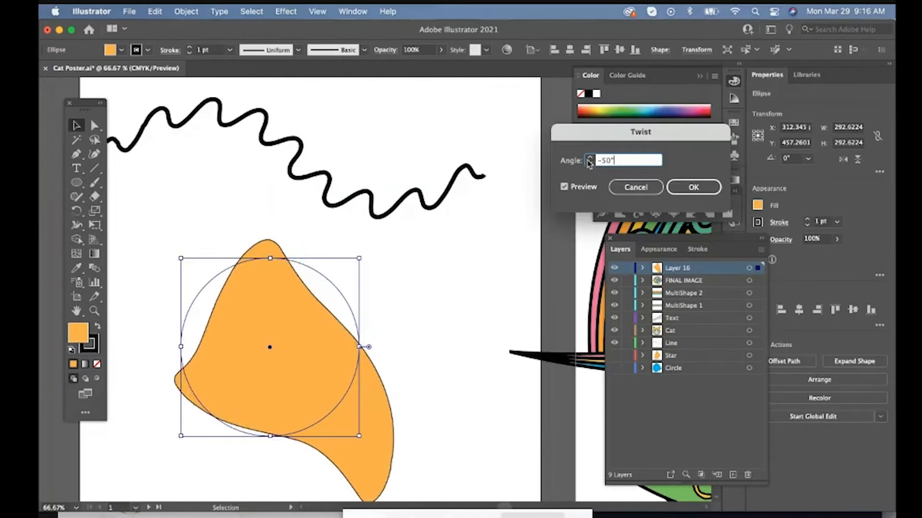
click(687, 189)
- Hide the distorted ellipse and draw an eight-pointed orange star about 378 pt wide in its place
key(z)
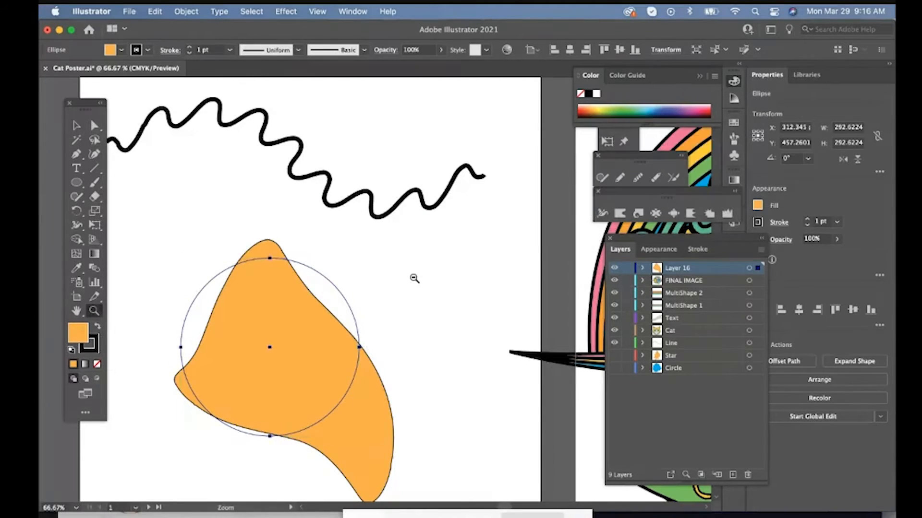
alt+click(414, 278)
alt+click(413, 278)
click(334, 332)
click(334, 331)
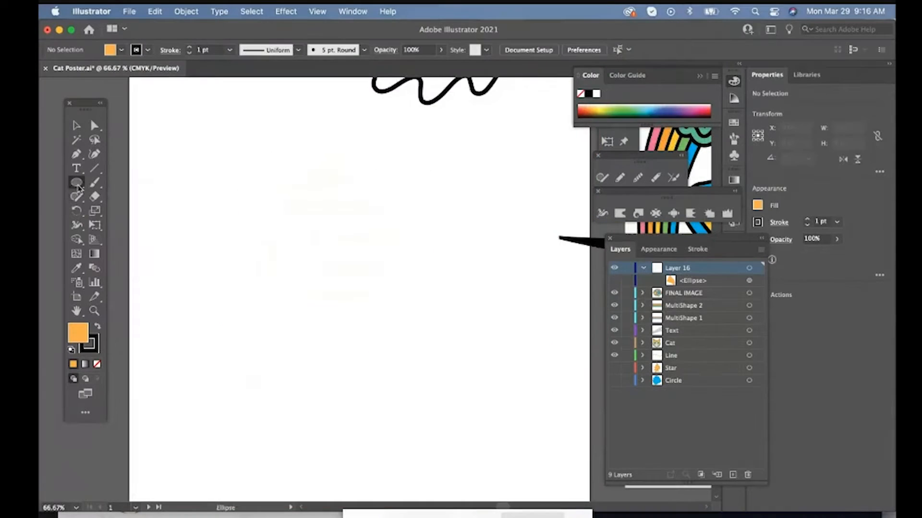
click(77, 182)
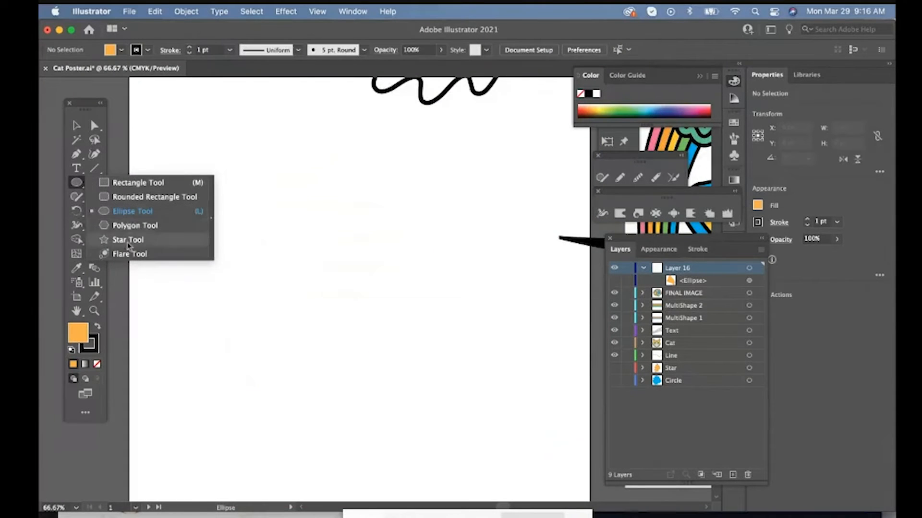
click(127, 240)
drag(245, 201, 290, 336)
key(Up)
key(Up)
key(Up)
- Round all the corners of the eight-pointed star slightly
click(94, 125)
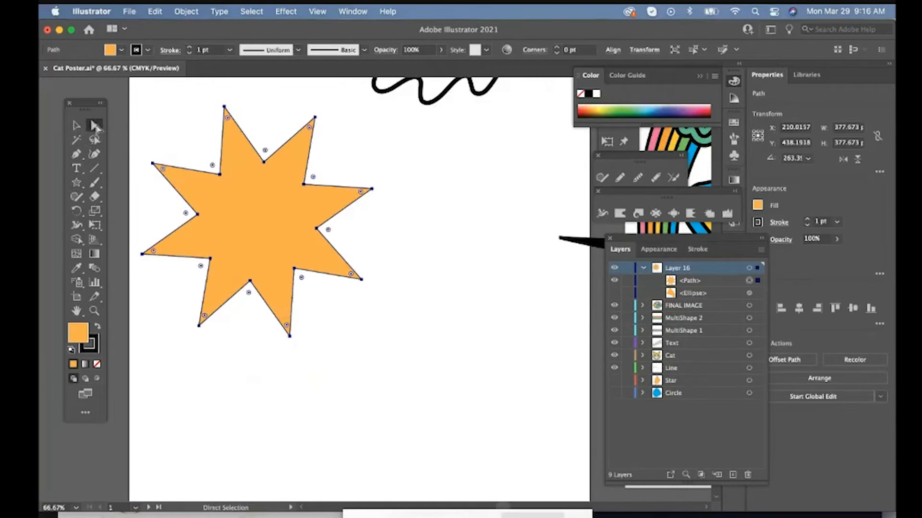
drag(212, 165, 215, 168)
key(v)
- Apply a smooth Zig Zag effect to the star with an absolute size of 7 pt and 10 ridges per segment
click(285, 12)
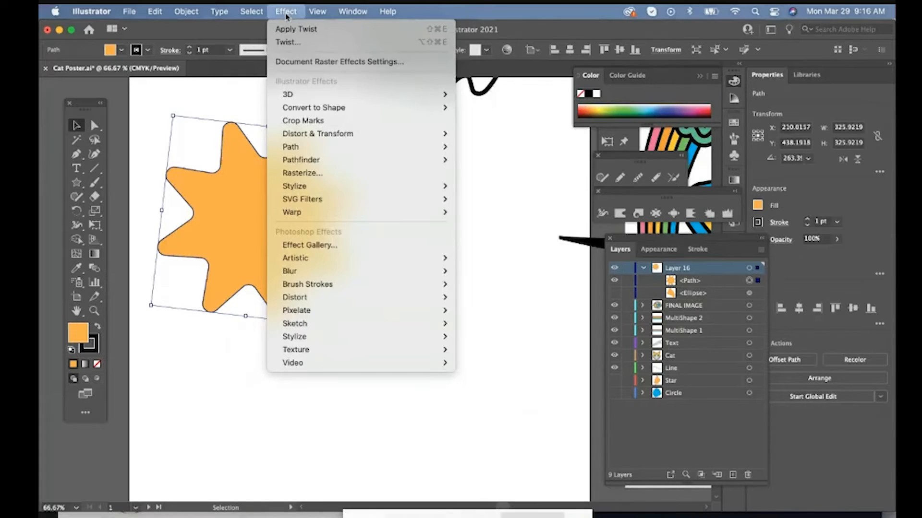
mouse_move(311, 134)
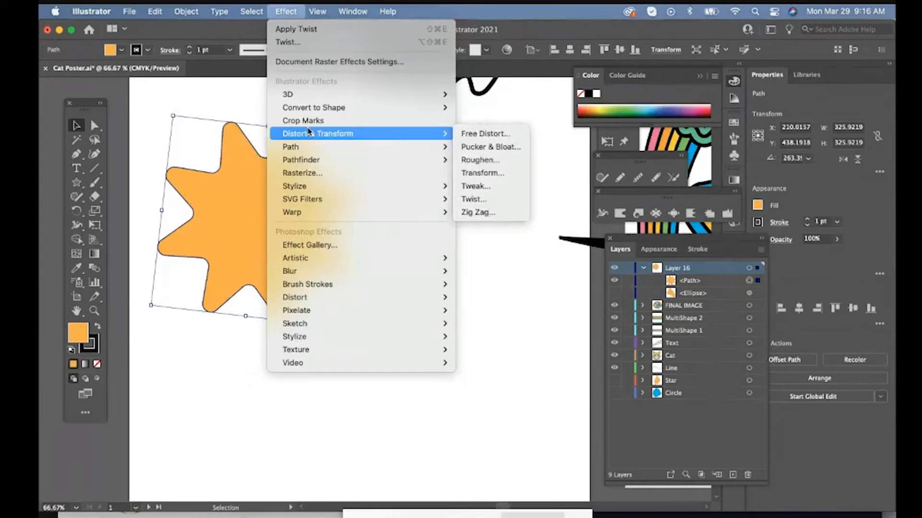
click(489, 213)
click(570, 213)
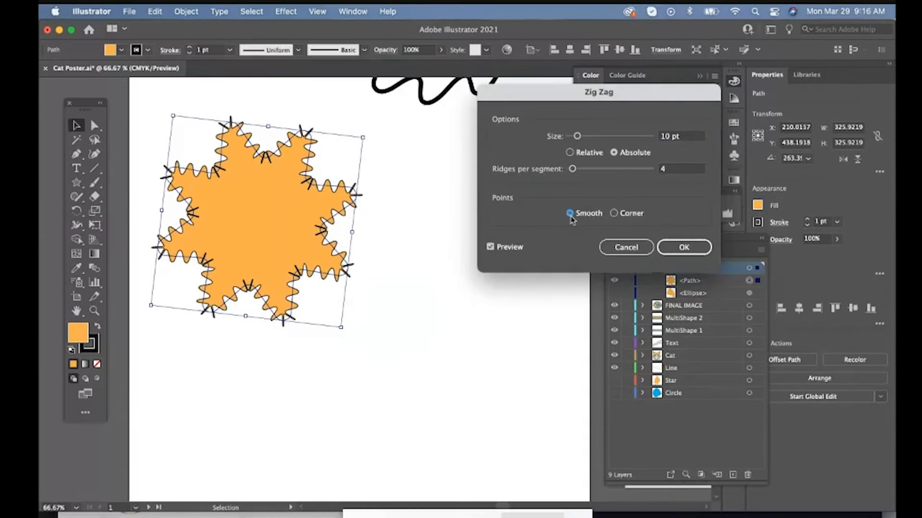
drag(577, 135, 575, 137)
drag(573, 168, 577, 173)
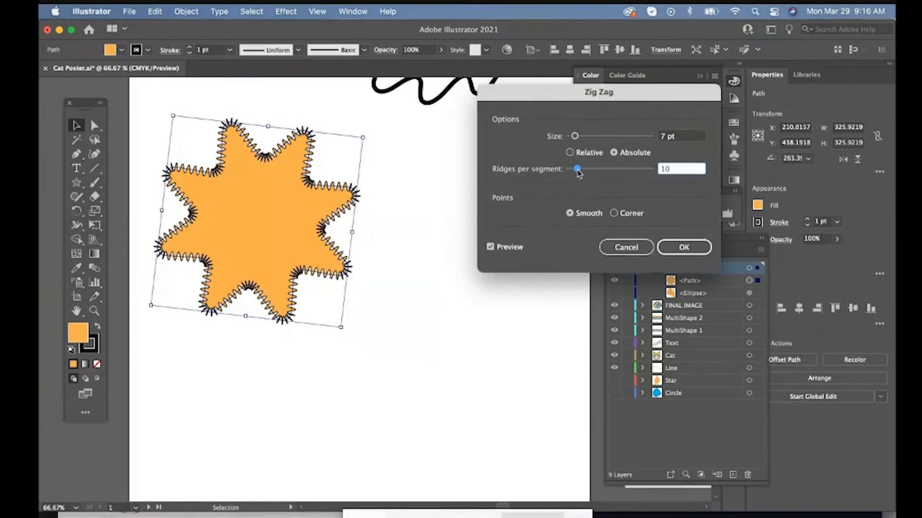
key(Return)
- Apply a horizontal Flag warp to the star with 11% bend, 53% horizontal distortion and 32% vertical distortion
click(285, 11)
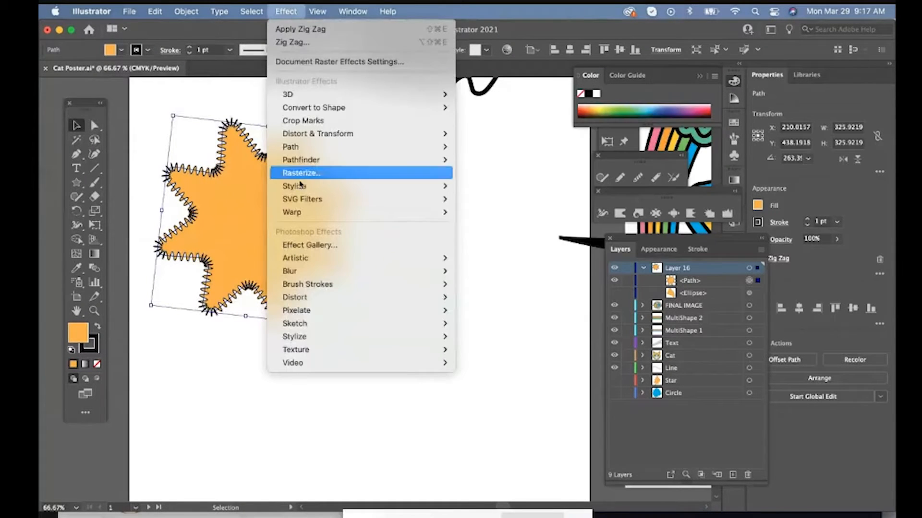
mouse_move(306, 217)
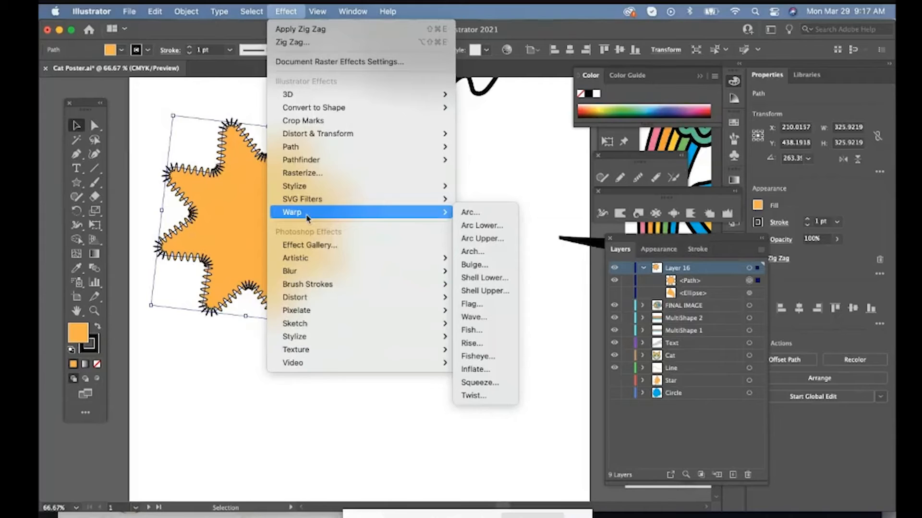
click(477, 309)
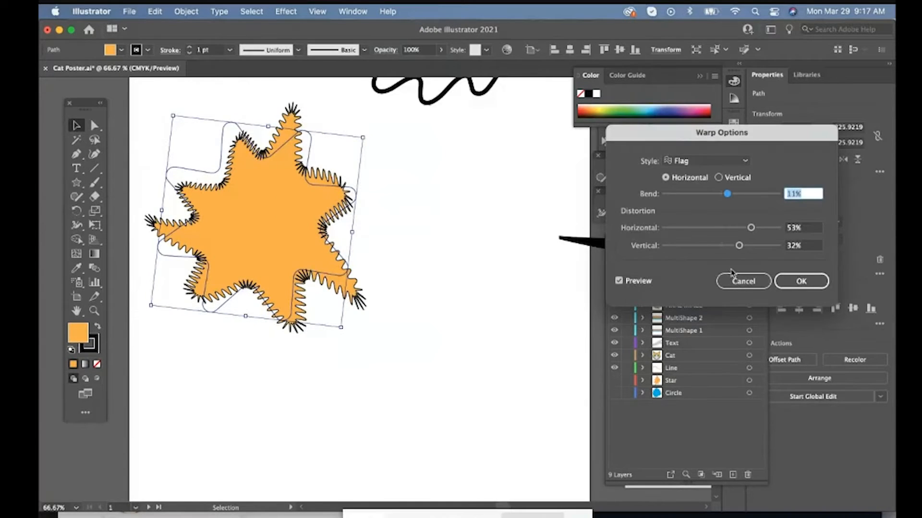
click(801, 281)
- Select the wavy black line and show the effects applied to it
mouse_move(523, 269)
mouse_down()
mouse_move(353, 272)
mouse_move(310, 292)
mouse_move(126, 283)
mouse_move(237, 367)
mouse_move(205, 330)
mouse_move(120, 311)
mouse_move(448, 290)
mouse_move(436, 233)
mouse_up()
click(432, 226)
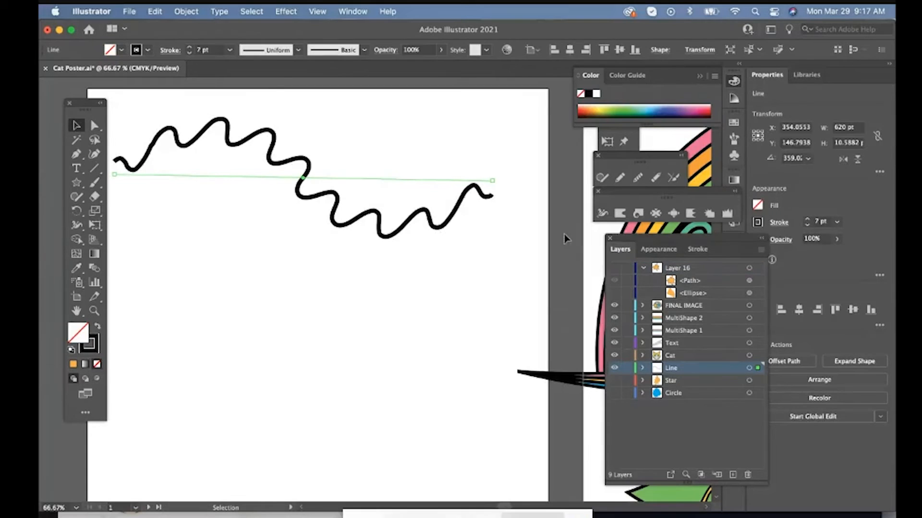
click(660, 250)
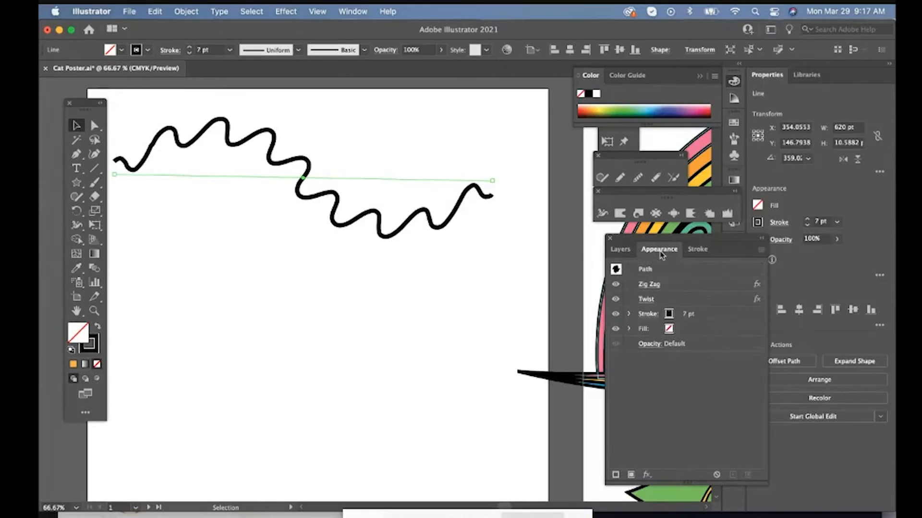
- Hide the wavy line's Zig Zag and Twist effects one after the other, and show both again
click(615, 285)
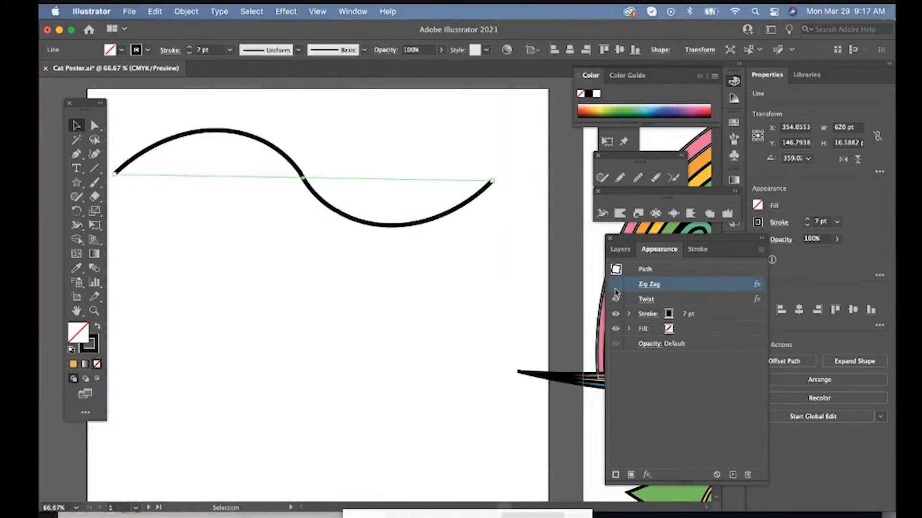
click(615, 300)
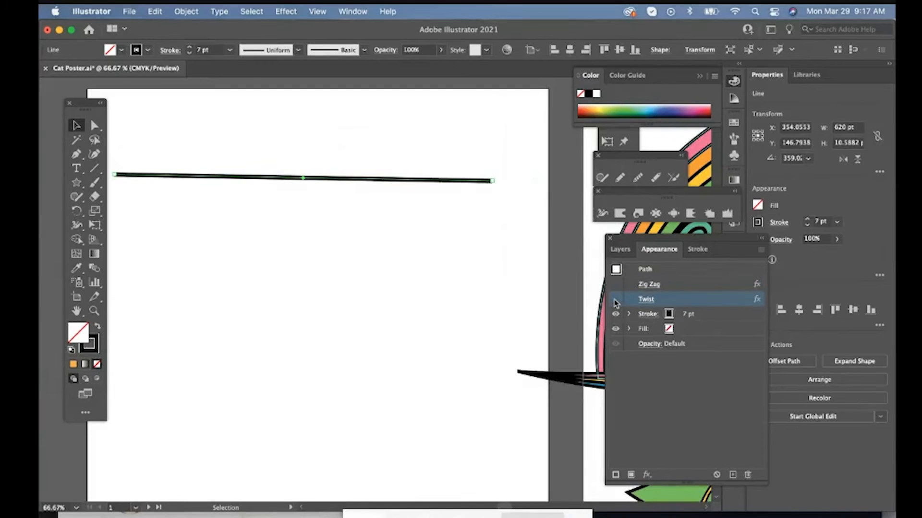
click(615, 301)
click(615, 285)
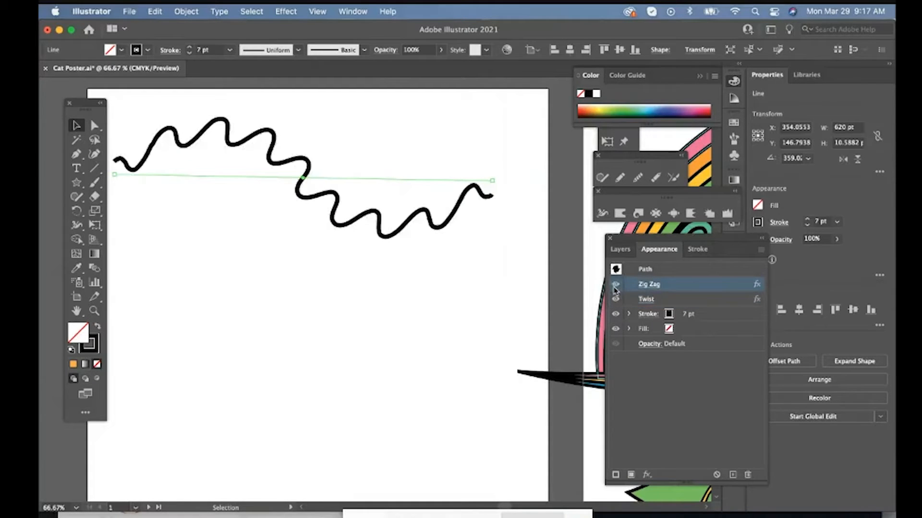
- Draw a horizontal straight line about 534 pt long below the wavy line on Layer 16
click(620, 250)
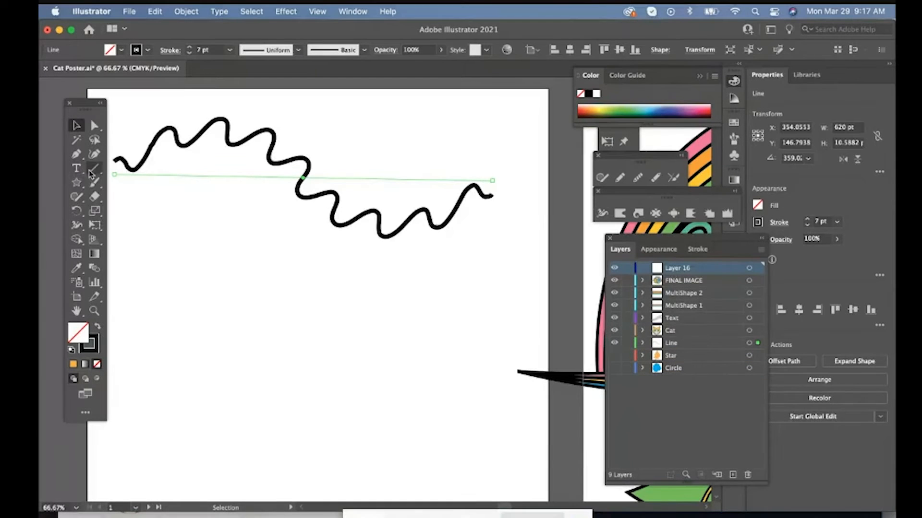
click(93, 171)
drag(153, 284, 479, 284)
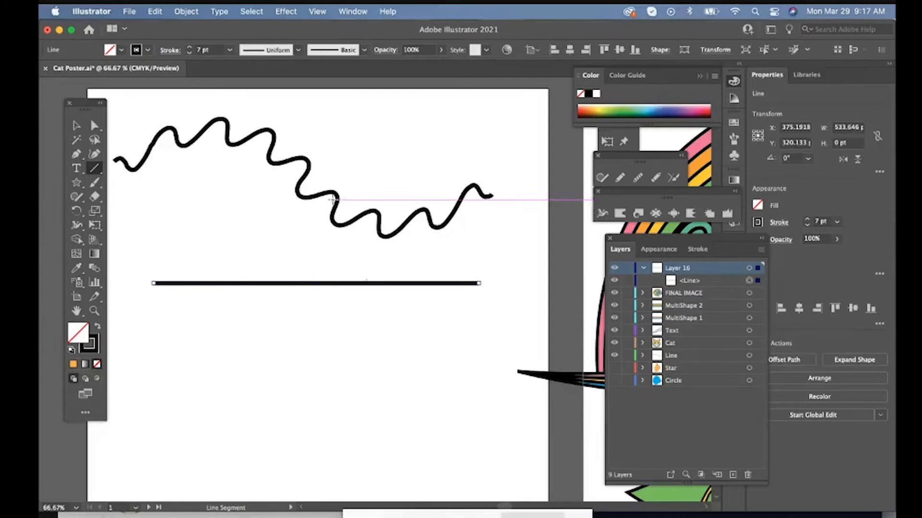
key(v)
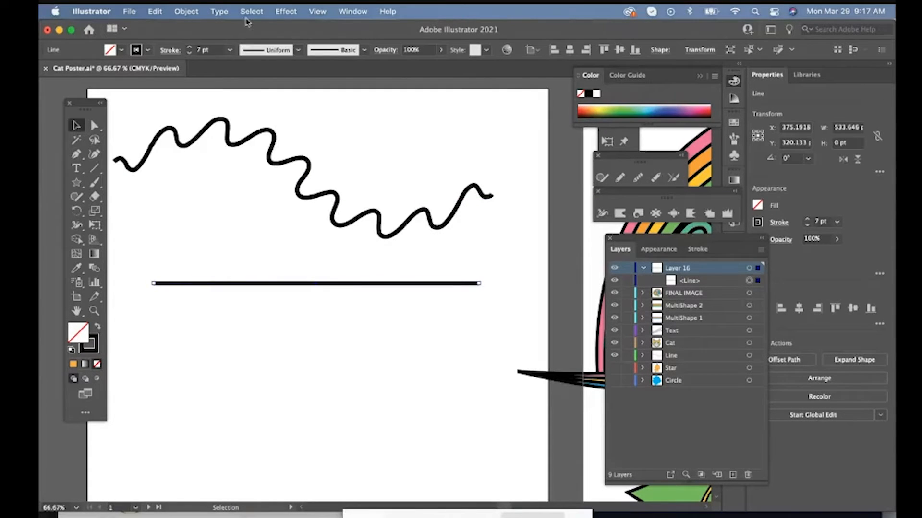
- Apply a smooth Zig Zag effect to the new line with an absolute size of 26 pt and 7 ridges per segment
click(286, 12)
mouse_move(422, 134)
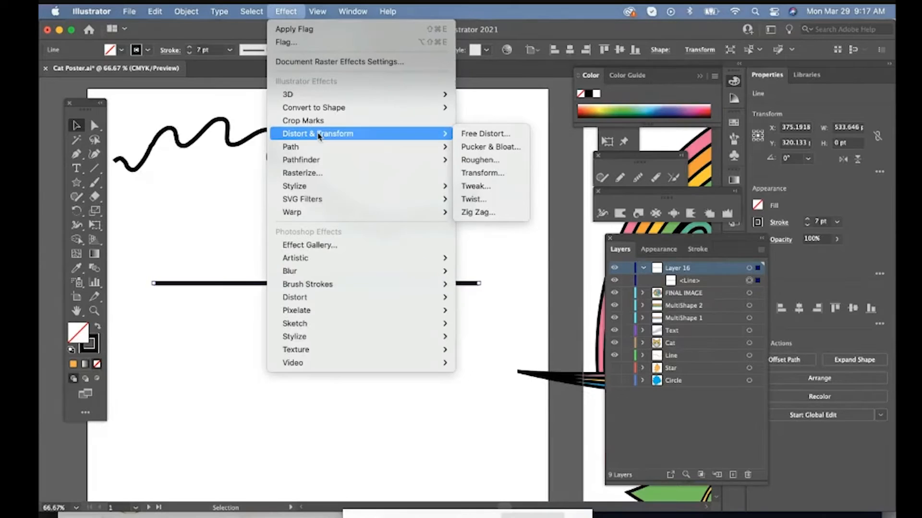
click(496, 212)
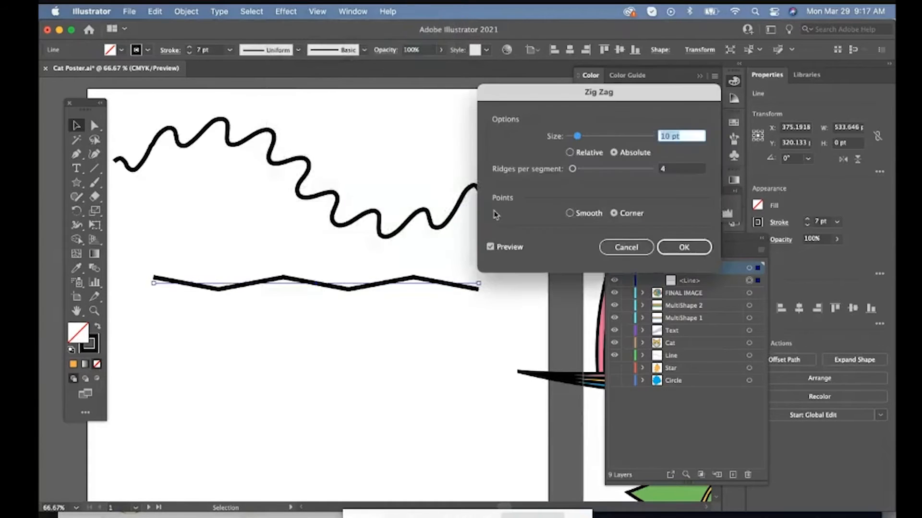
click(570, 213)
drag(577, 136, 591, 136)
drag(573, 169, 576, 170)
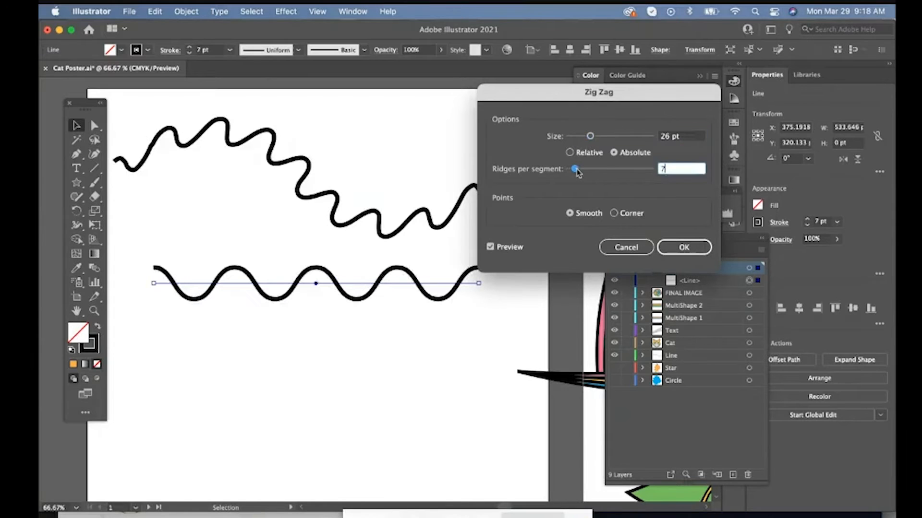
click(678, 246)
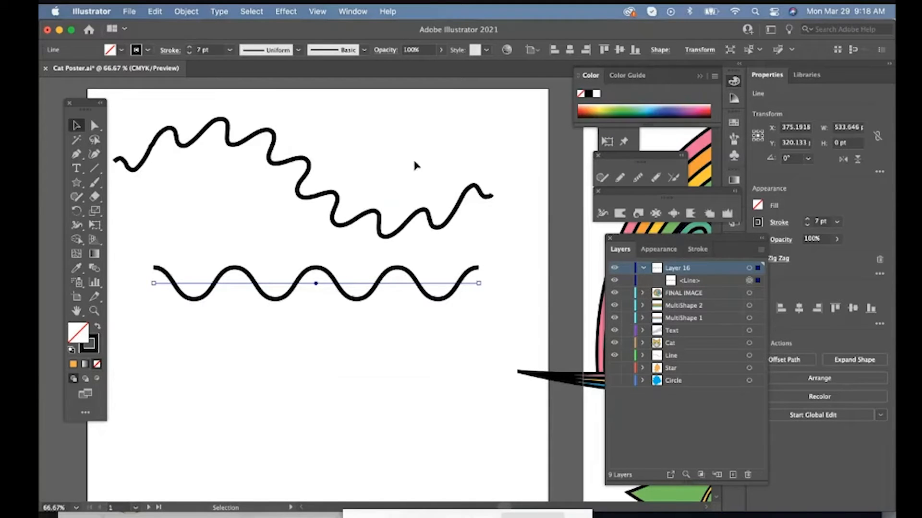
- Apply a horizontal Twist warp to the zigzag line with increased bend, -38% horizontal distortion and 32% vertical distortion
click(287, 13)
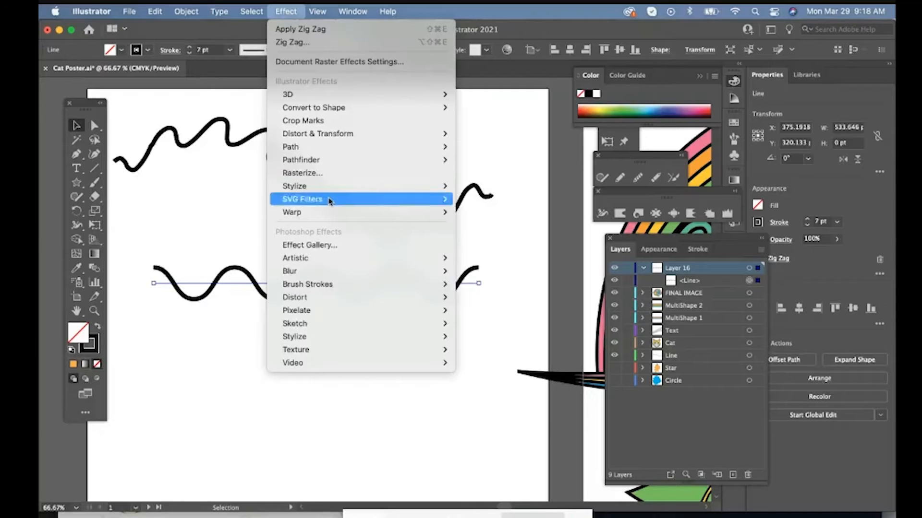
mouse_move(329, 212)
click(488, 398)
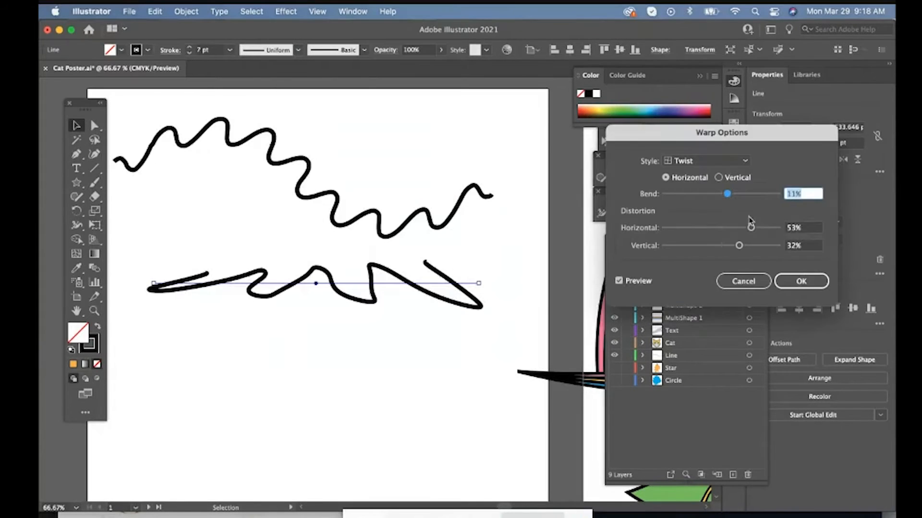
drag(737, 228, 700, 228)
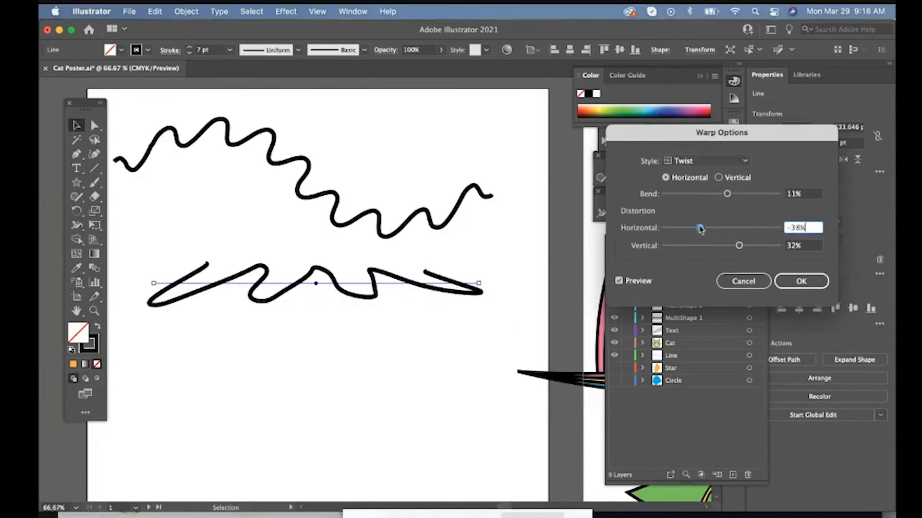
drag(729, 195, 757, 194)
click(801, 281)
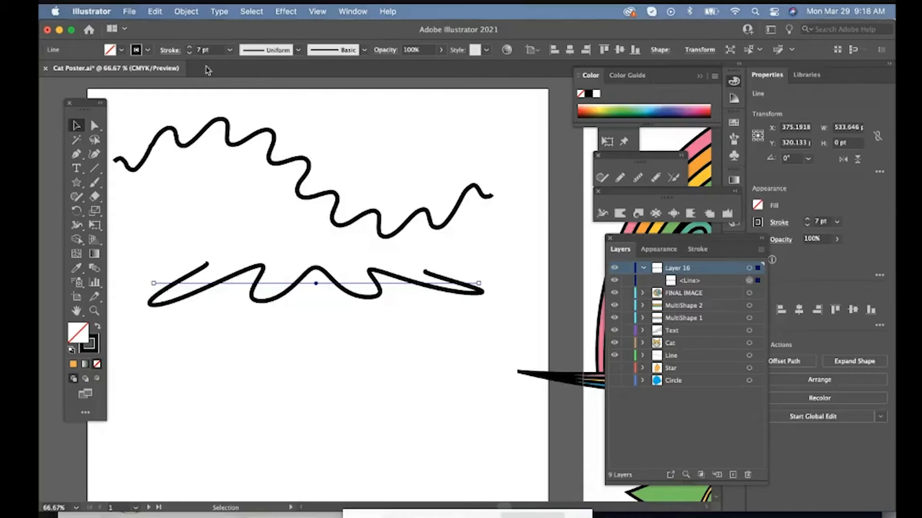
- Expand the appearance of the twisted line into a plain path and create an offset outline around it
click(187, 12)
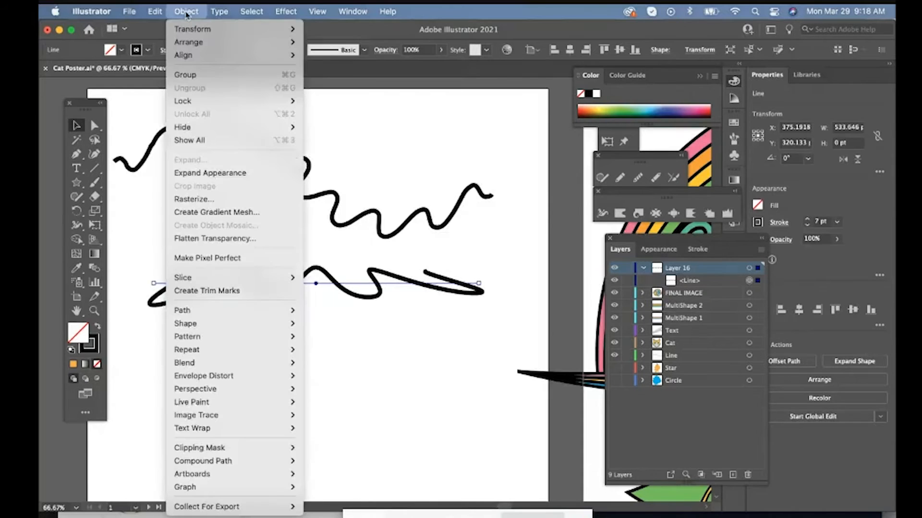
click(200, 174)
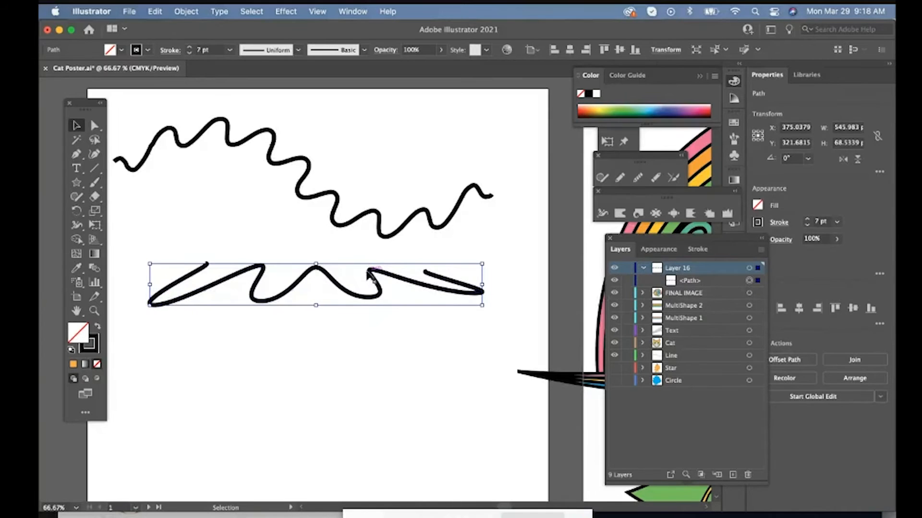
click(194, 12)
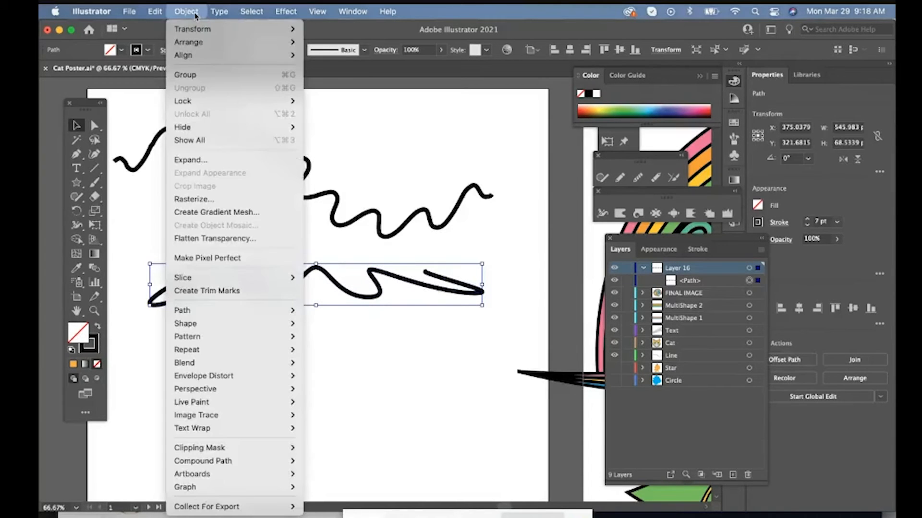
mouse_move(215, 319)
click(332, 356)
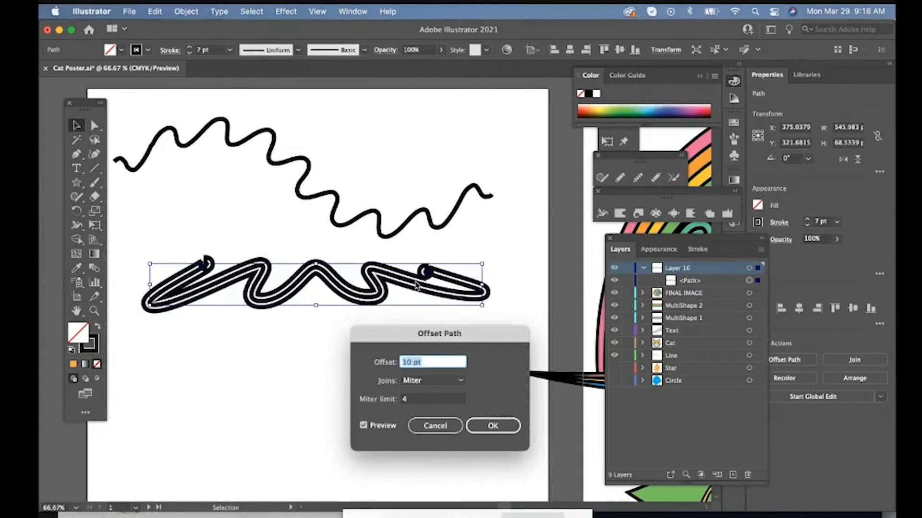
click(414, 363)
click(492, 426)
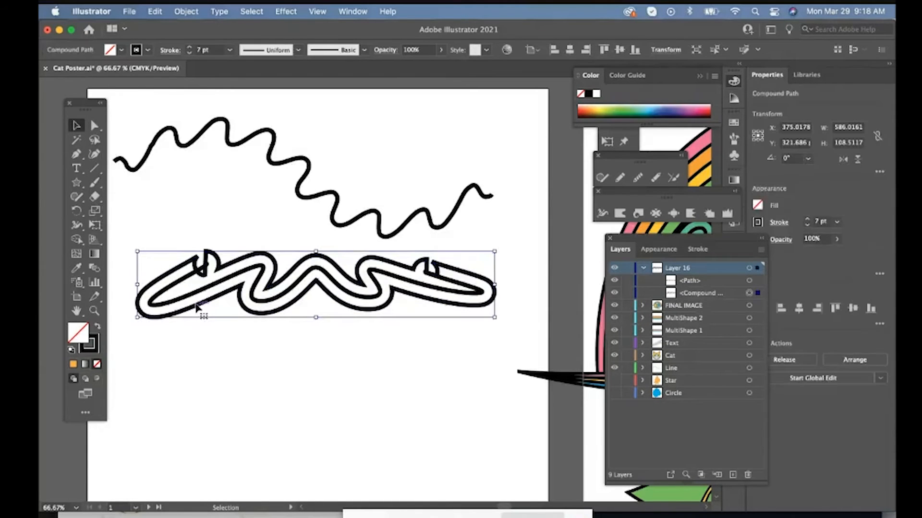
- Fill the offset outline of the twisted line with green
click(110, 49)
click(96, 69)
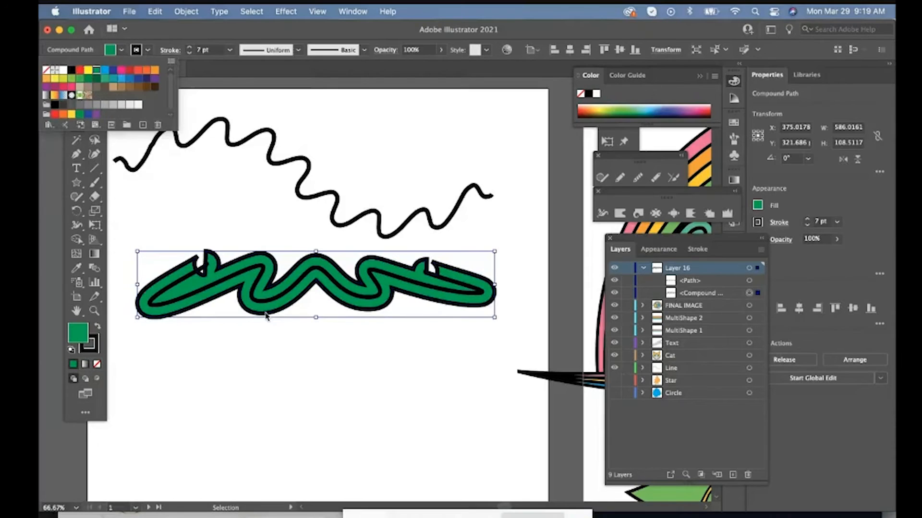
click(296, 371)
- Examine how the filled wavy lines are used in the finished cat poster artwork
drag(448, 356, 112, 315)
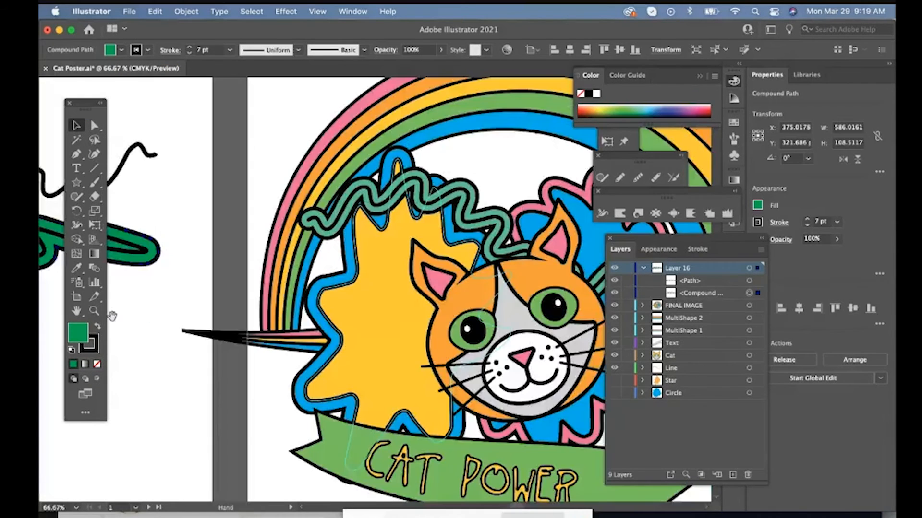
drag(223, 393, 71, 326)
key(i)
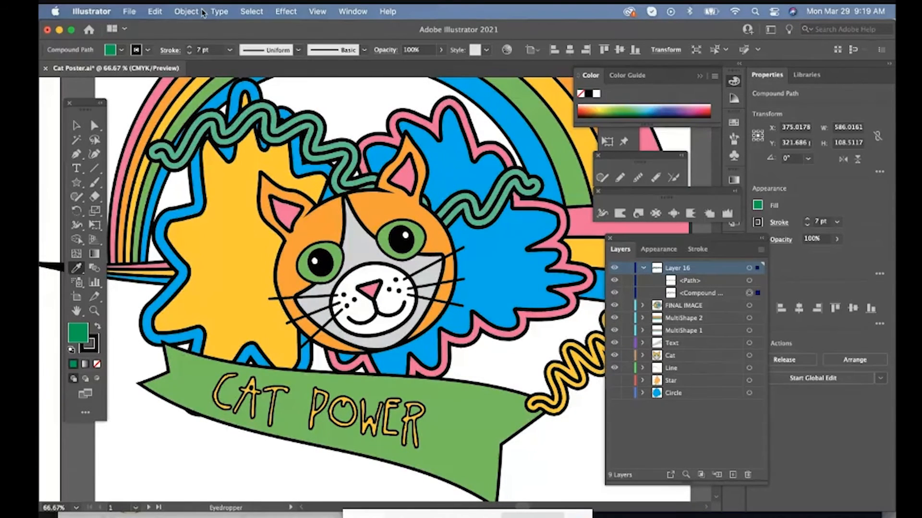
click(187, 11)
mouse_move(205, 312)
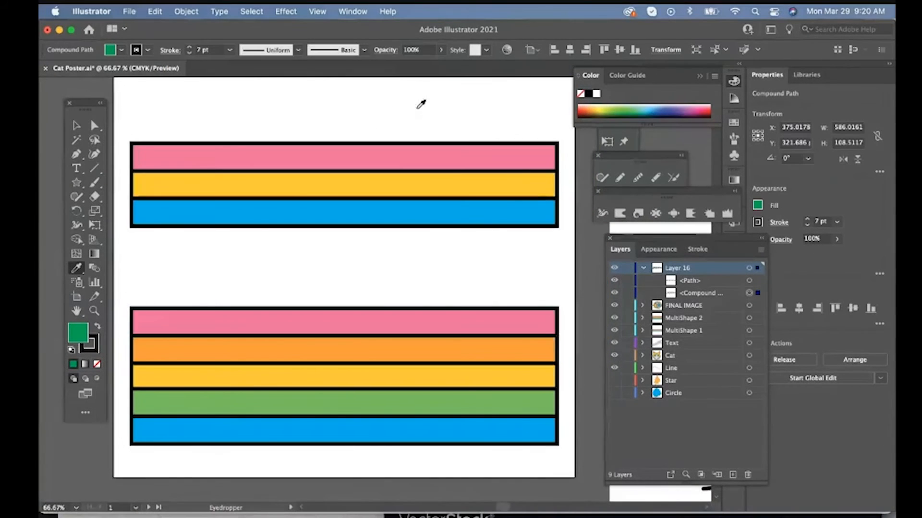
- Select the three-stripe group and the five-stripe group in turn to inspect how their stripes are grouped
click(76, 125)
click(166, 157)
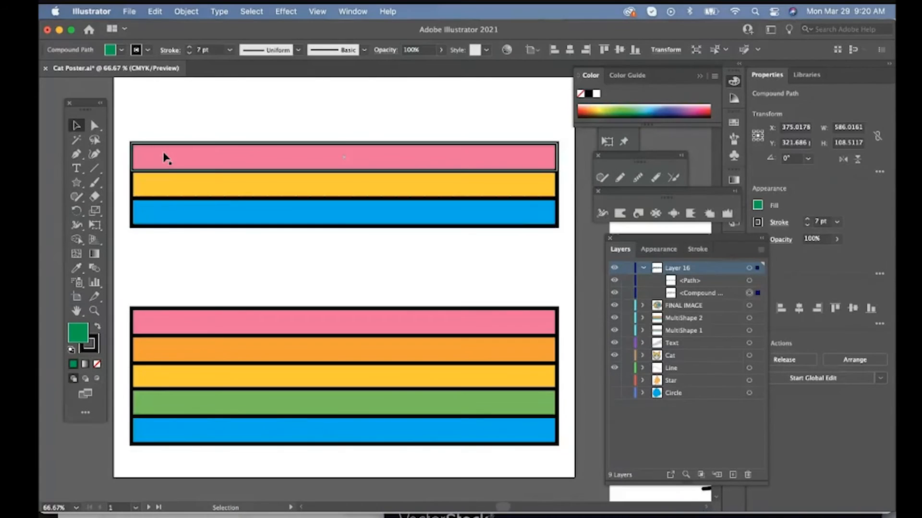
click(166, 158)
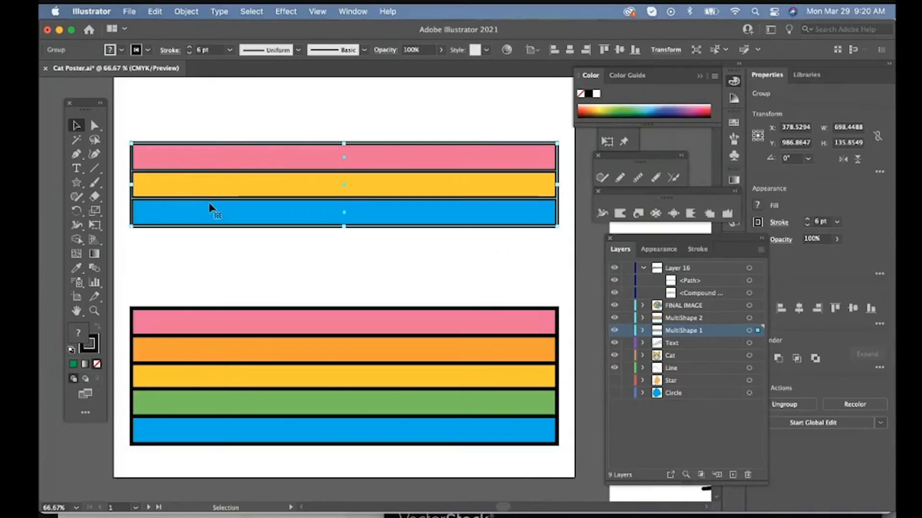
click(179, 284)
click(177, 322)
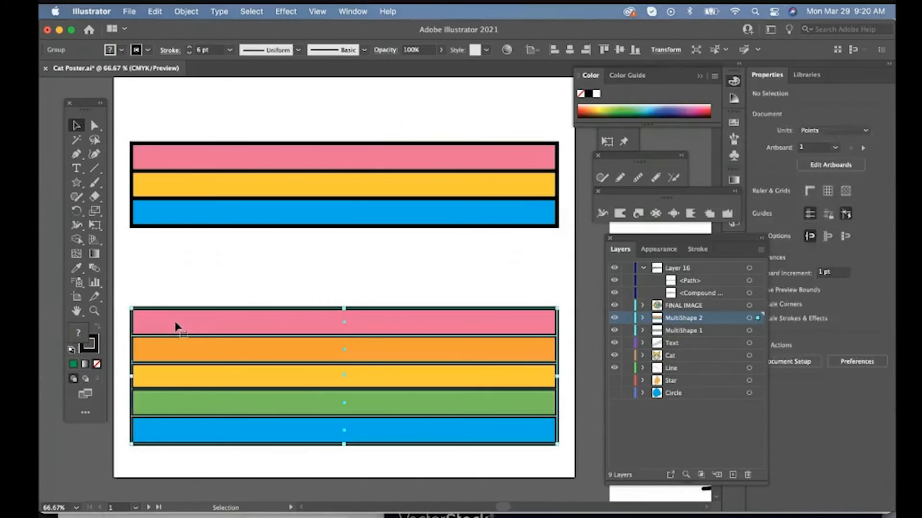
click(186, 263)
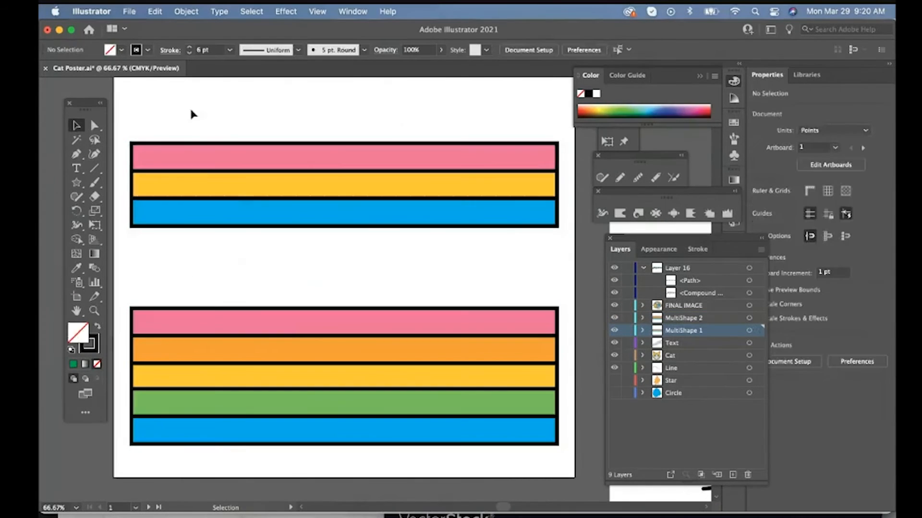
- Group the pink, yellow and blue stripes of the three-stripe set
drag(176, 103, 219, 257)
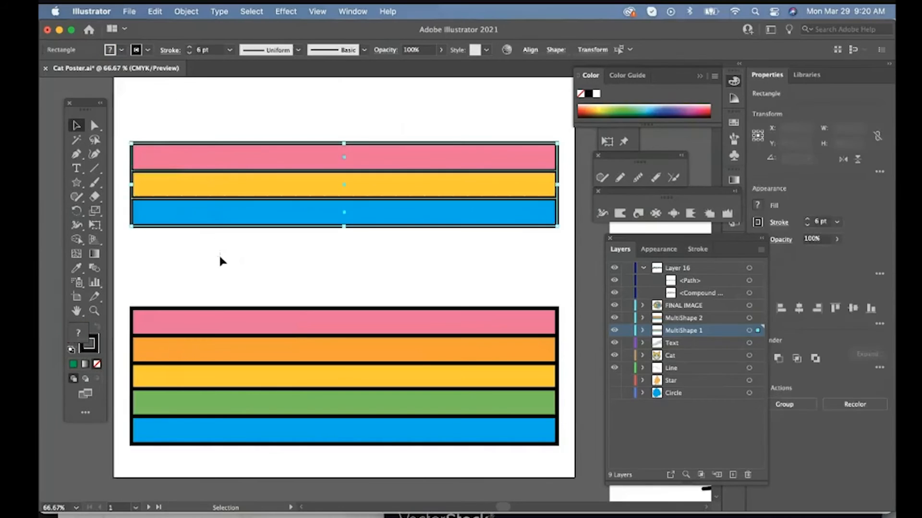
right_click(228, 217)
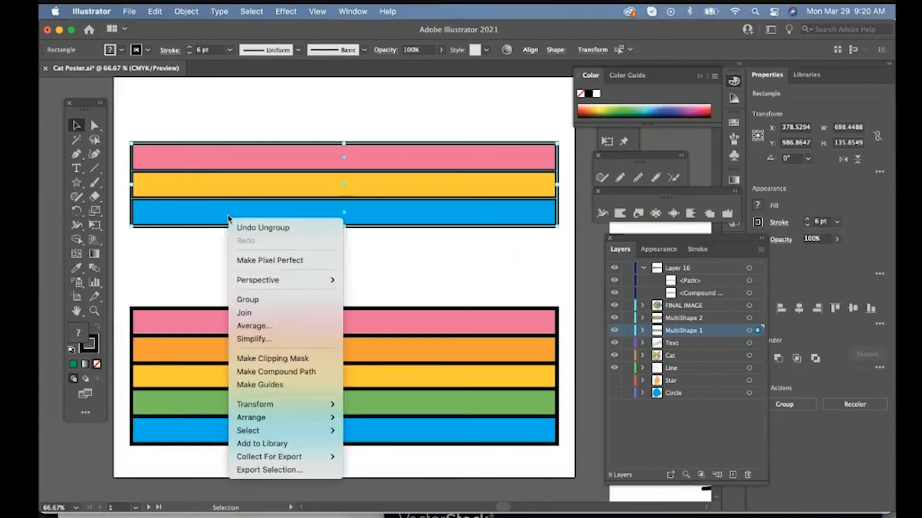
click(255, 300)
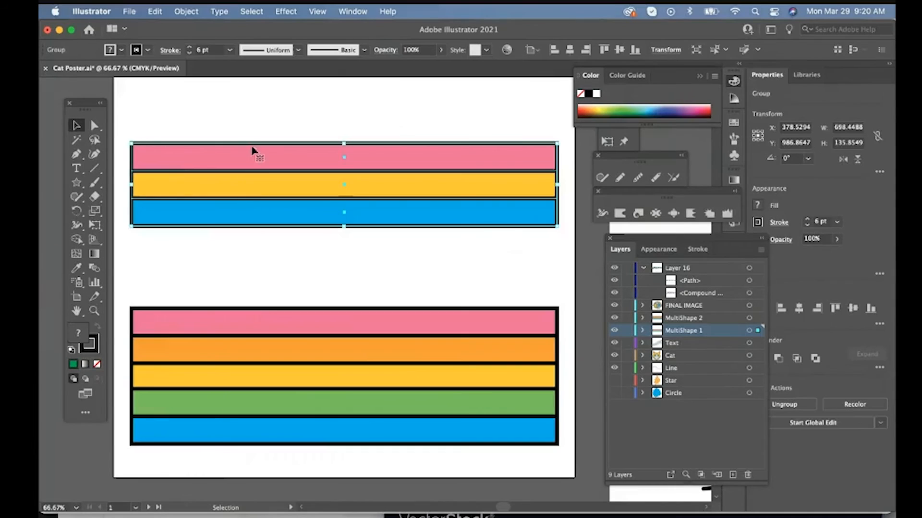
- Apply a horizontal Arc warp to the three-stripe group with 87% bend and -50% horizontal distortion
click(291, 14)
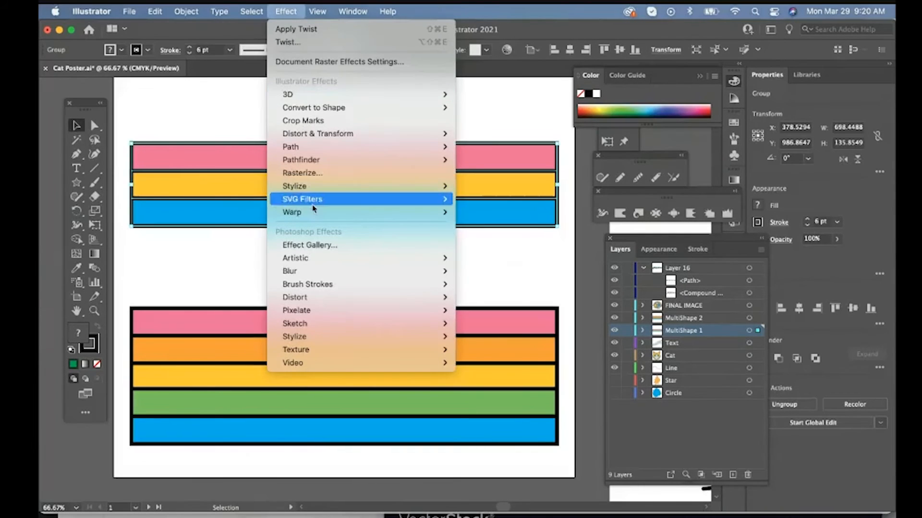
mouse_move(316, 212)
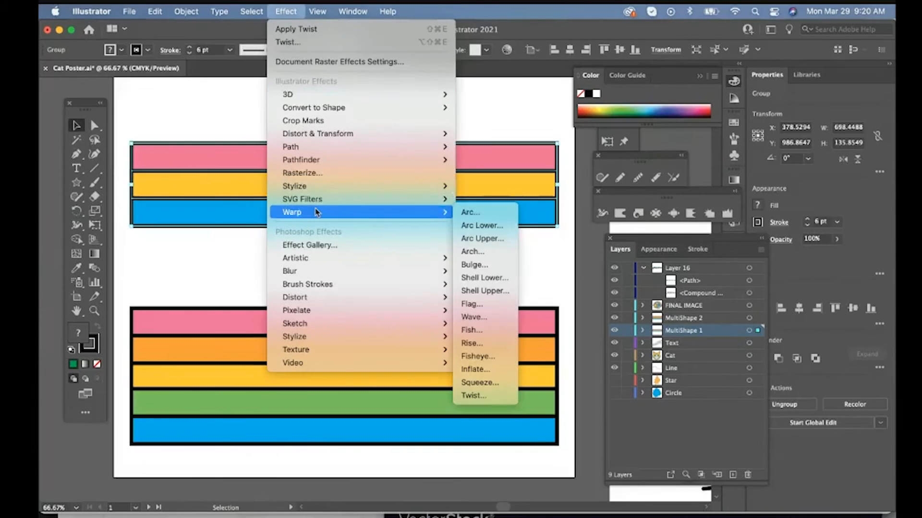
click(468, 212)
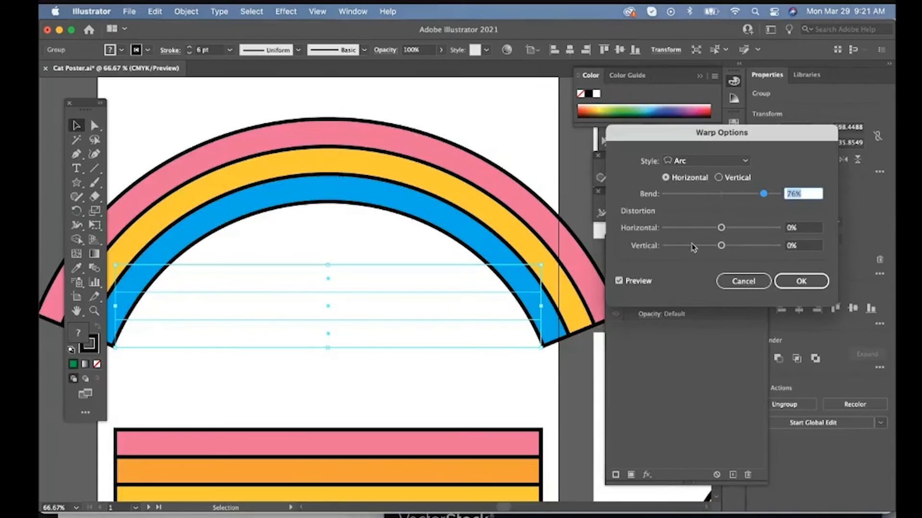
drag(764, 194, 770, 194)
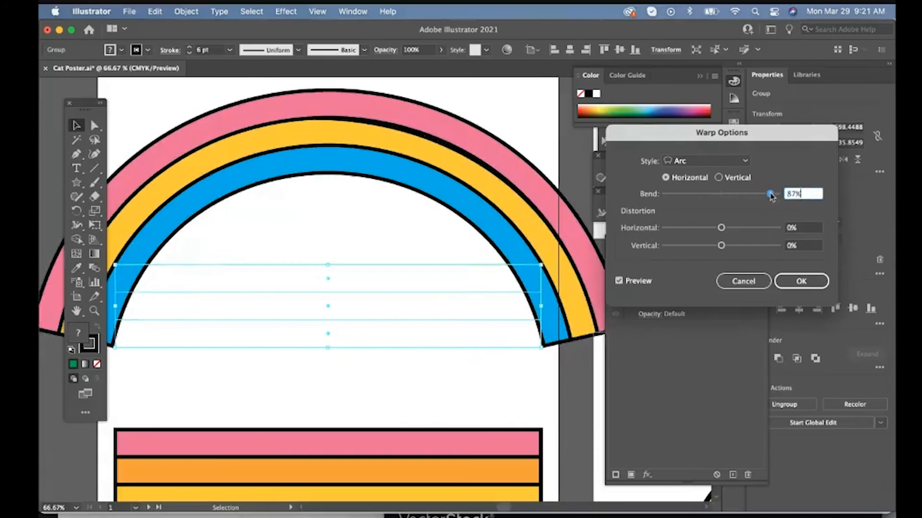
drag(721, 228, 696, 231)
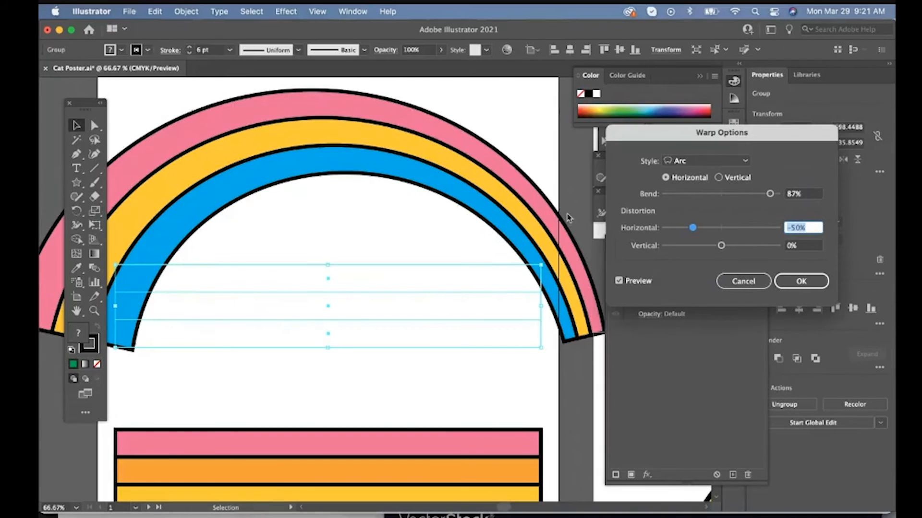
click(801, 281)
- Edit the three-stripe group's warp effect, changing its style from Arc to Rise with the preview on
key(z)
alt+click(468, 264)
alt+click(466, 268)
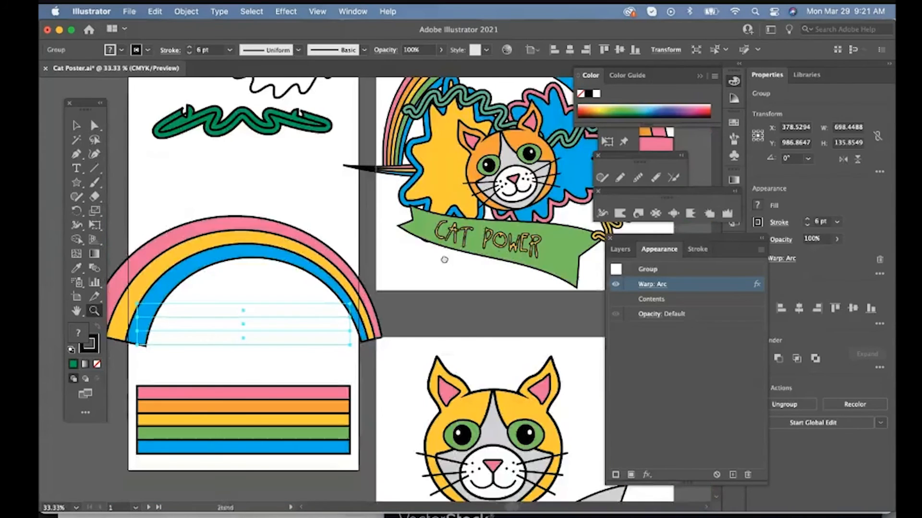
drag(443, 259, 382, 362)
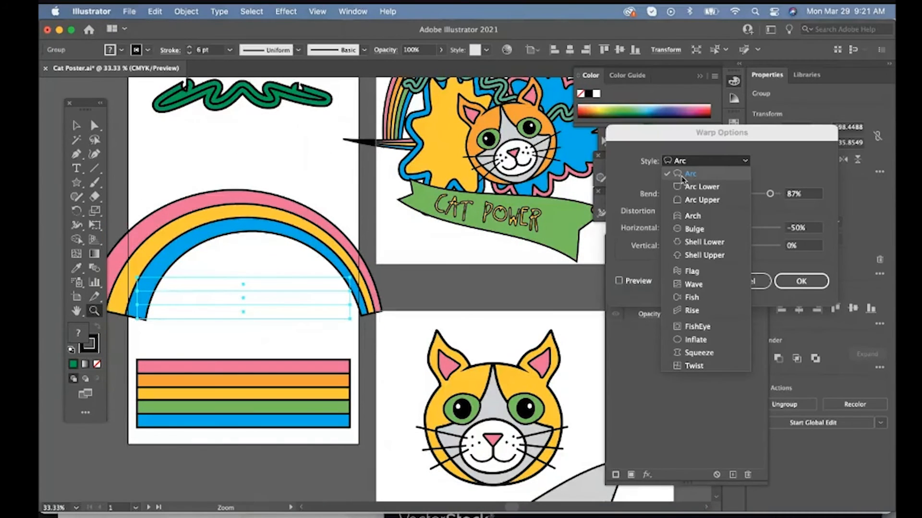
click(692, 310)
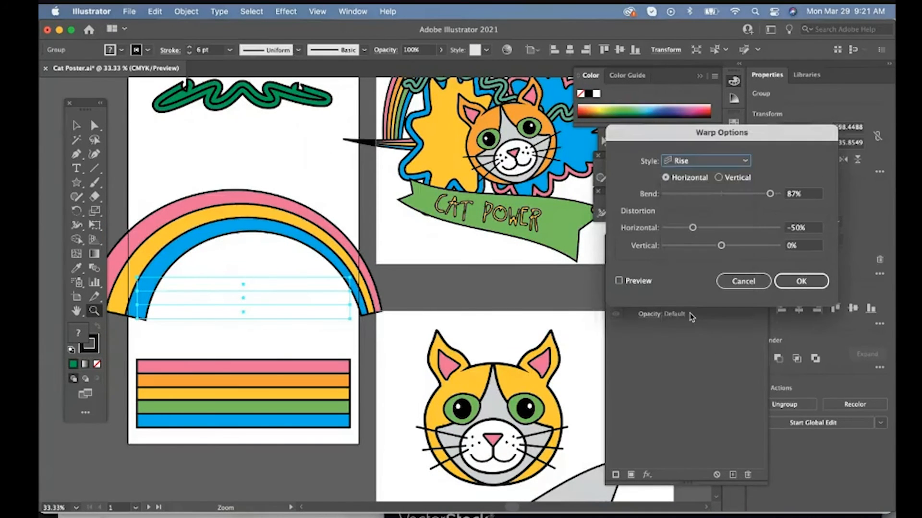
click(619, 281)
click(705, 161)
click(697, 177)
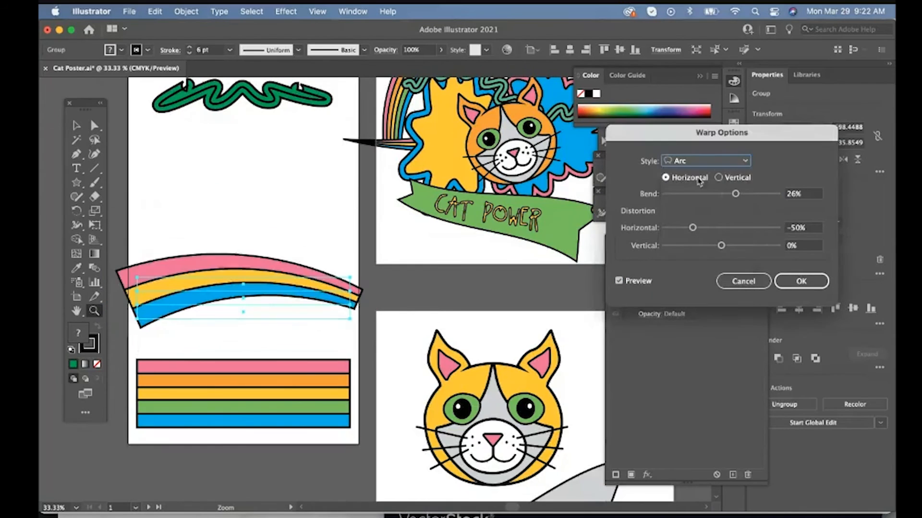
click(701, 161)
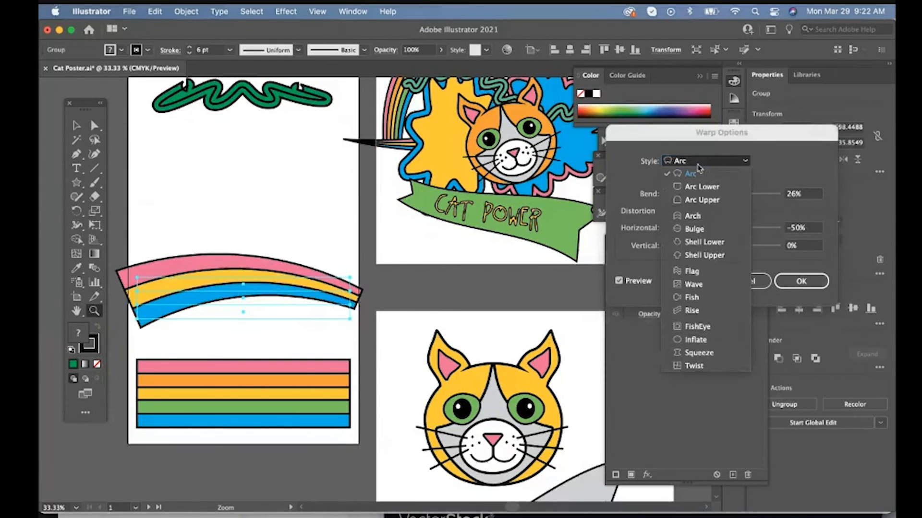
click(696, 311)
- Set the Rise warp's bend to 50% and raise its horizontal distortion to a positive value
click(749, 194)
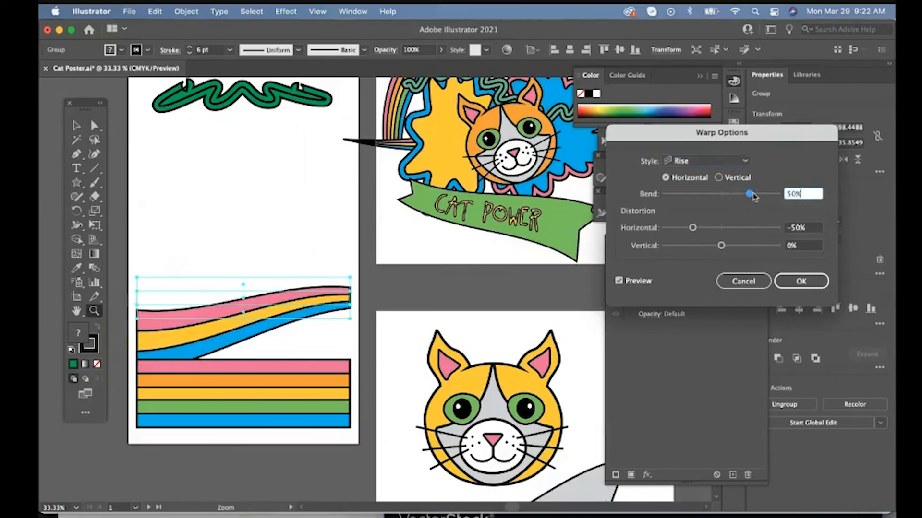
click(728, 228)
drag(730, 229, 766, 229)
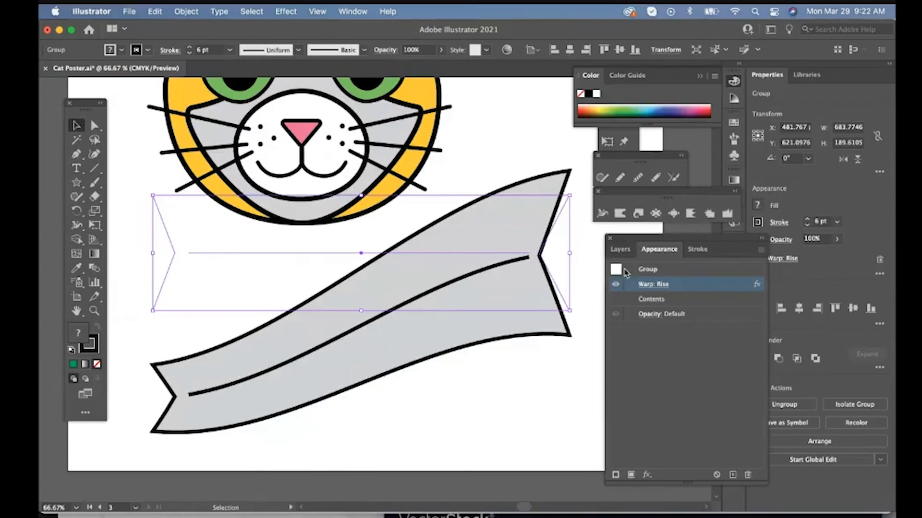
- Move the grey banner group further below the cat's face, toggling its Rise warp off and on to compare both shapes
click(615, 284)
drag(546, 290, 543, 347)
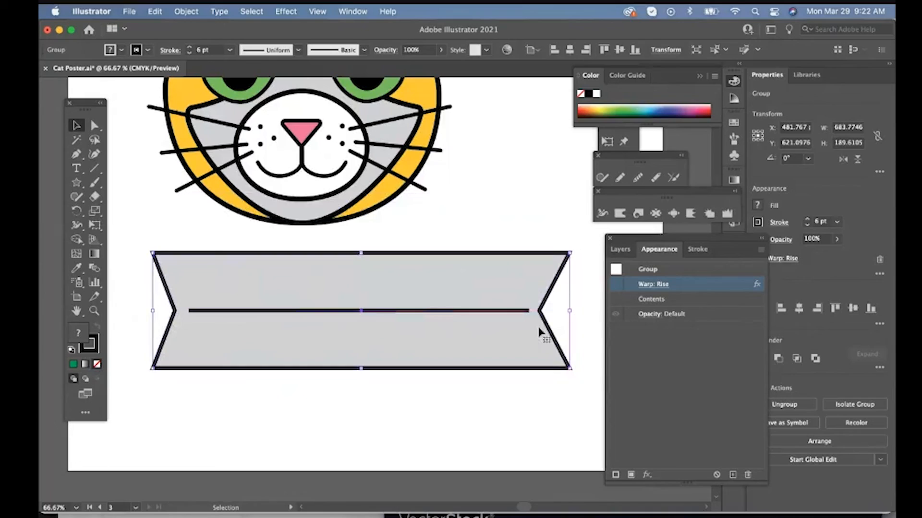
click(615, 285)
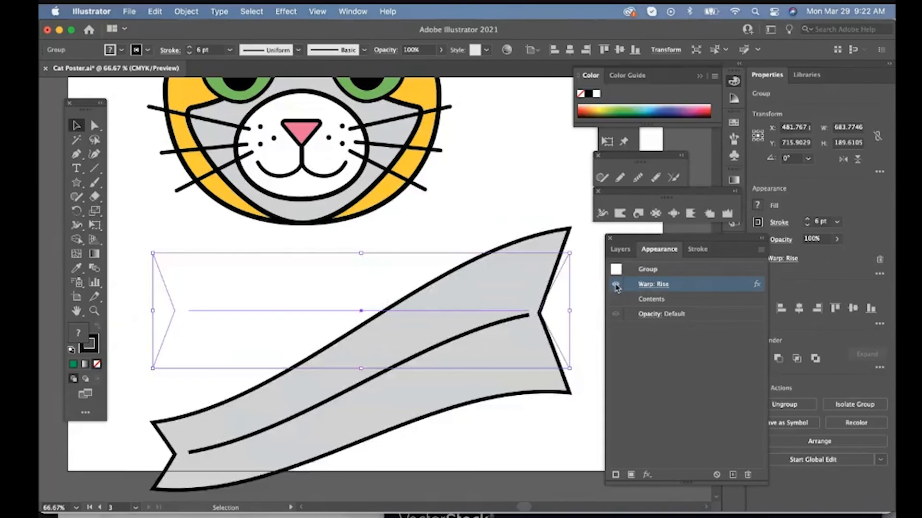
click(616, 285)
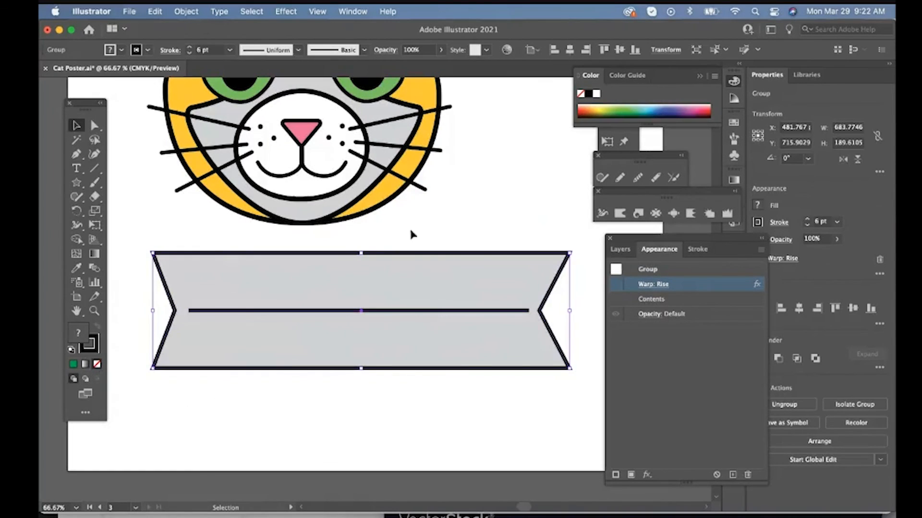
click(616, 285)
click(287, 12)
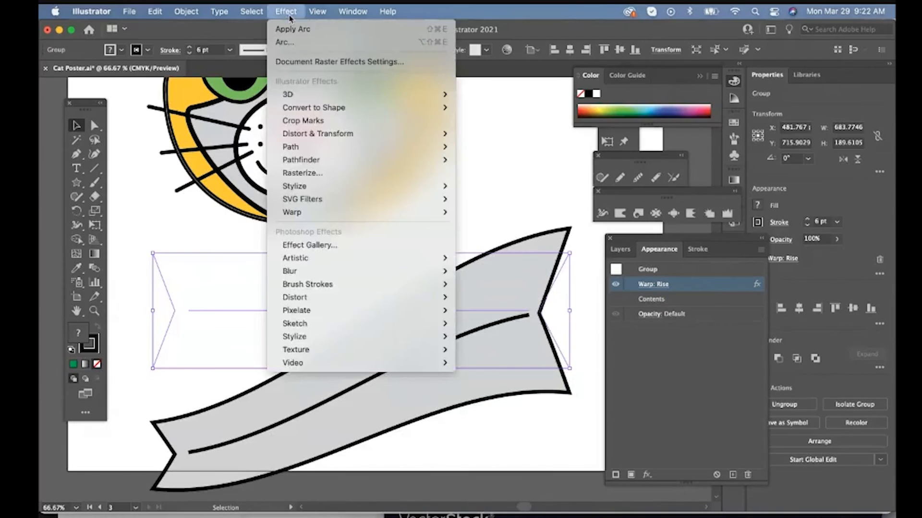
mouse_move(336, 212)
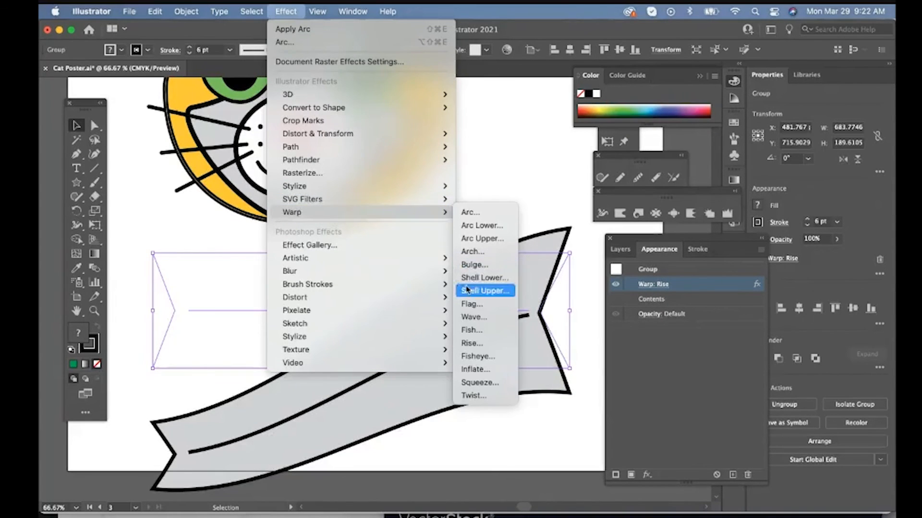
click(473, 343)
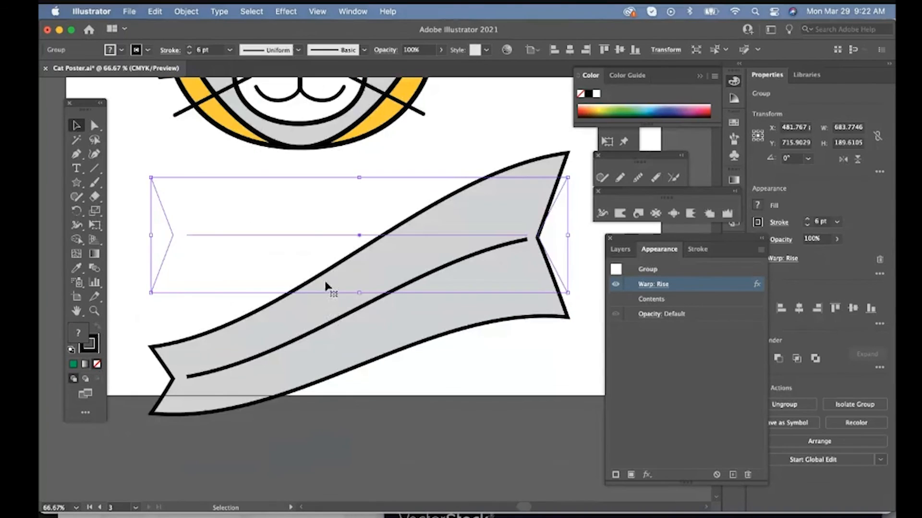
- Expand the appearance of the warped banner group and reselect it to check the expanded paths
click(183, 12)
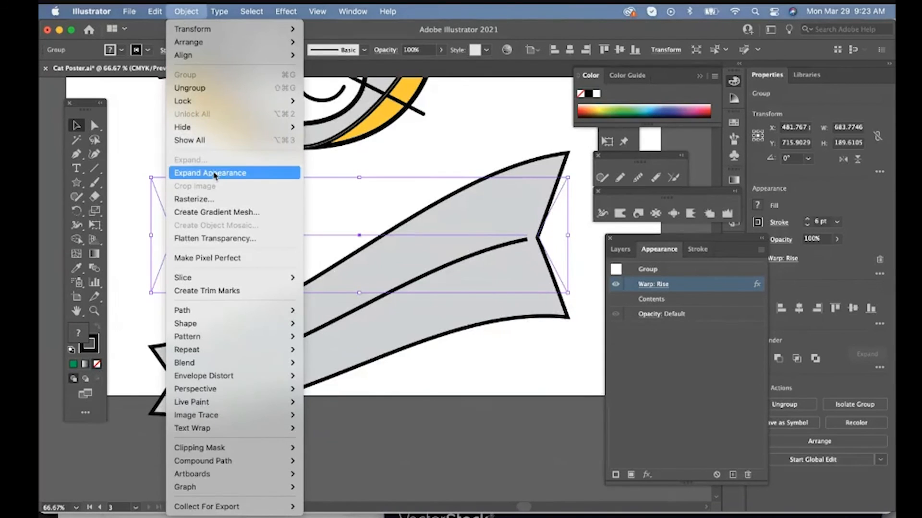
click(221, 175)
click(141, 136)
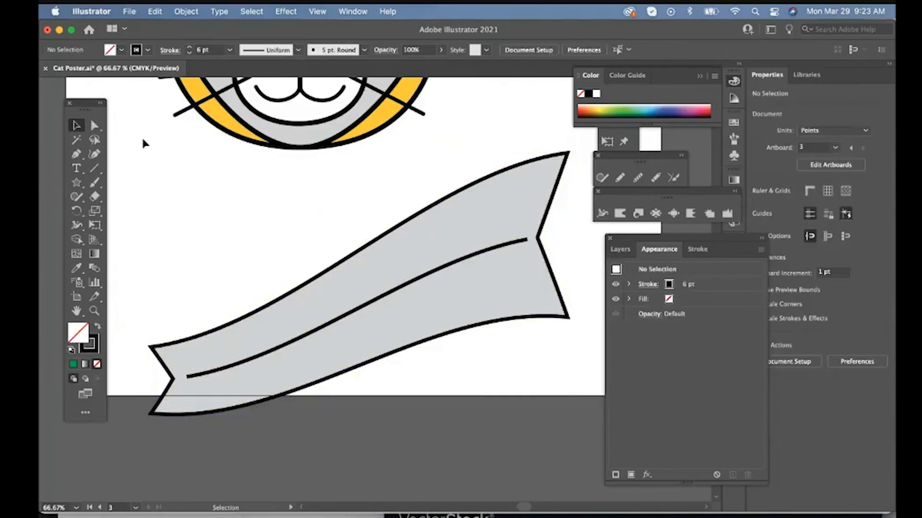
click(298, 288)
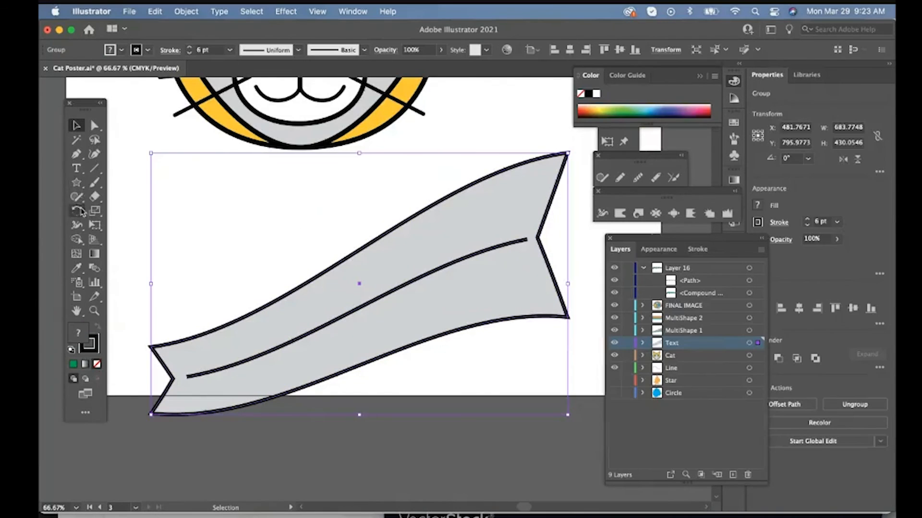
- Add the text "CAT POWER" along the curved line inside the banner with the Type on a Path tool
click(76, 168)
click(76, 172)
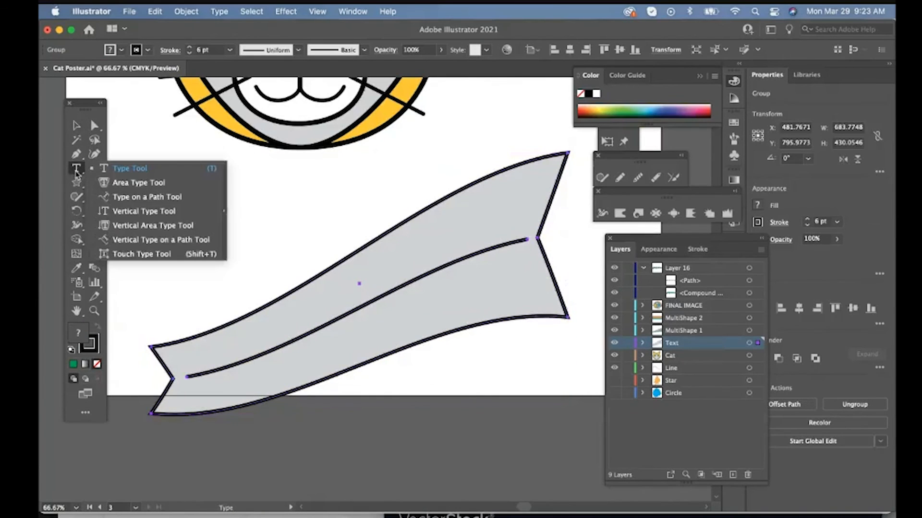
click(128, 198)
click(336, 321)
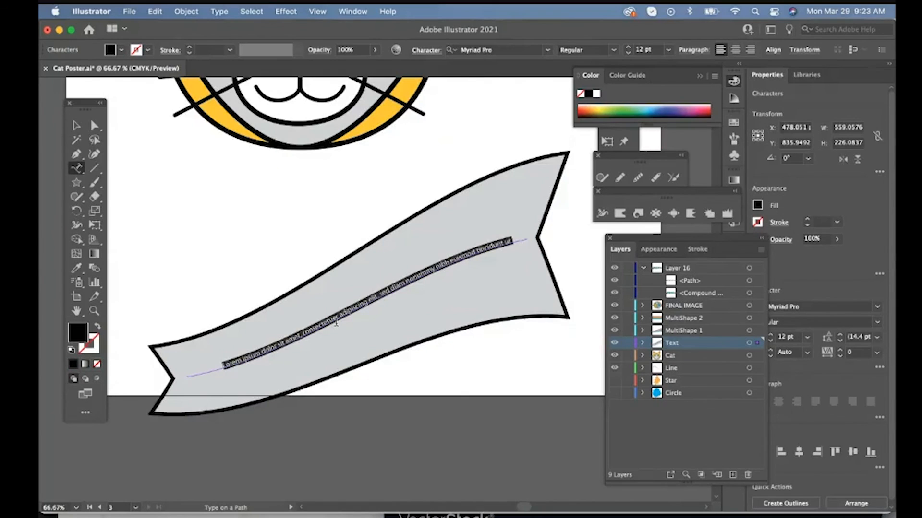
text(CAT POWER)
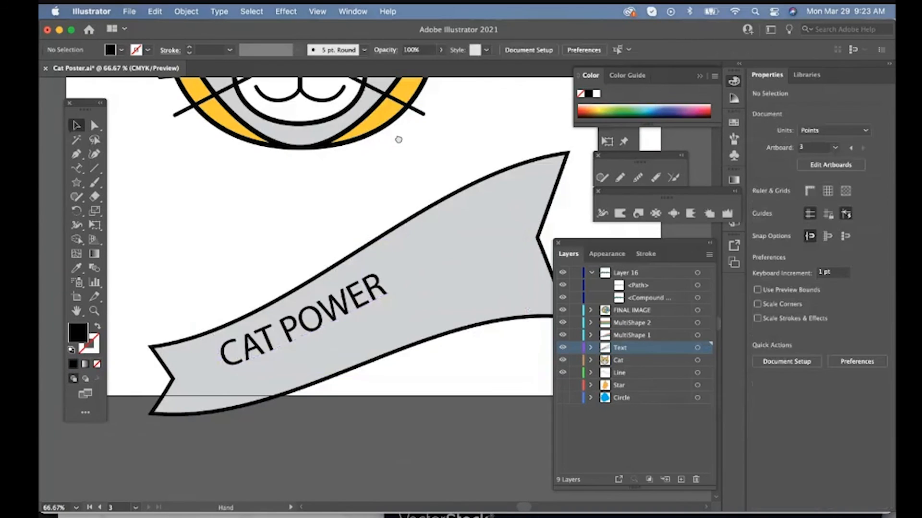